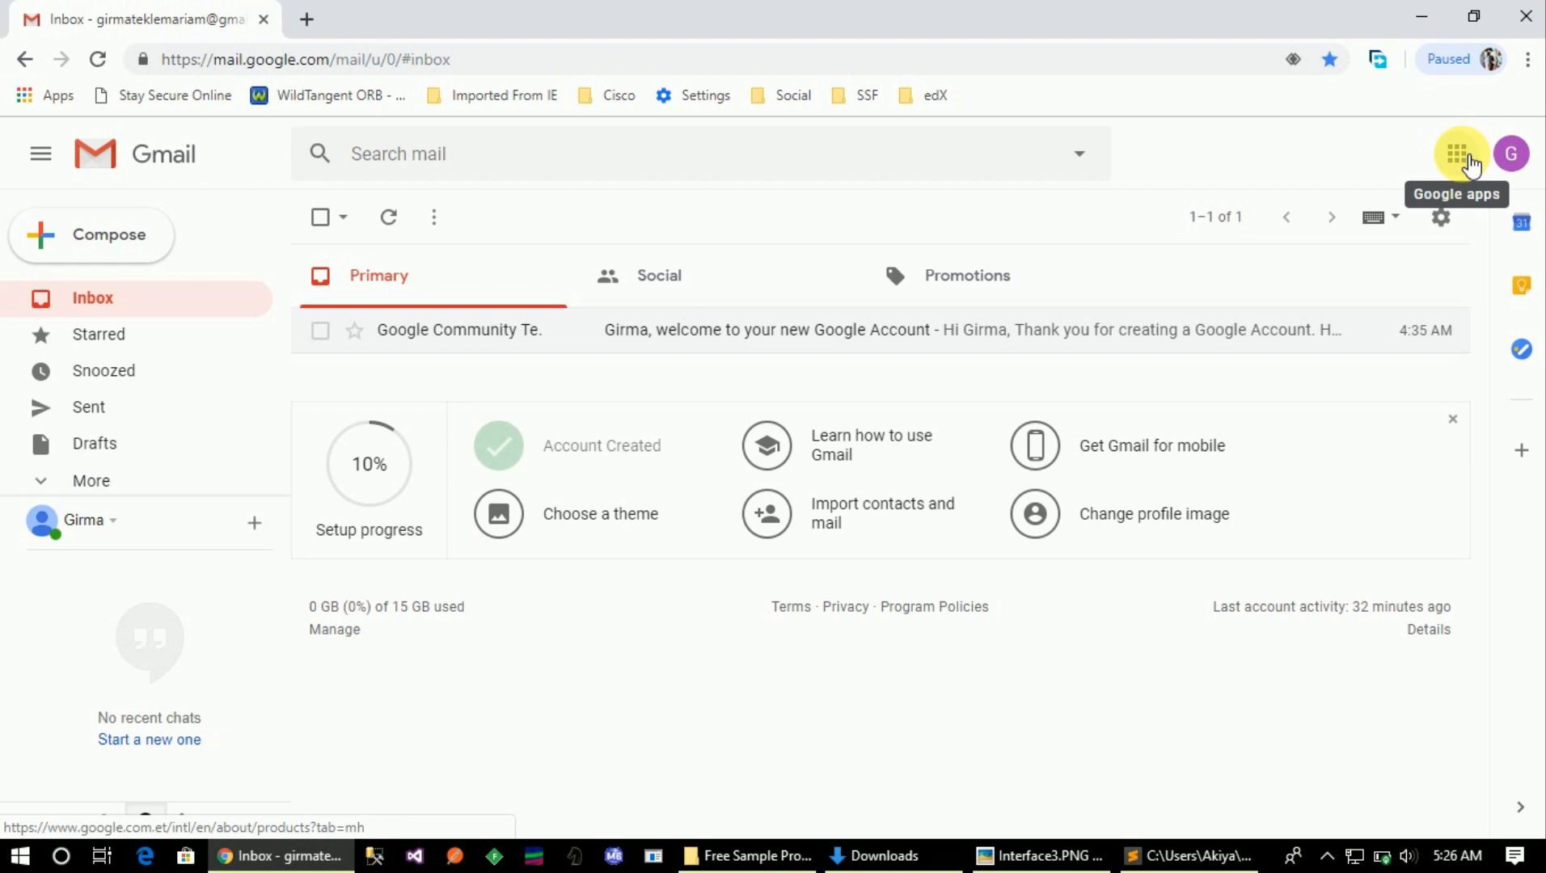
Step: Open Google Drive in a new browser tab at drive.google.com
{"action": "left_click", "coordinate": [1469, 162]}
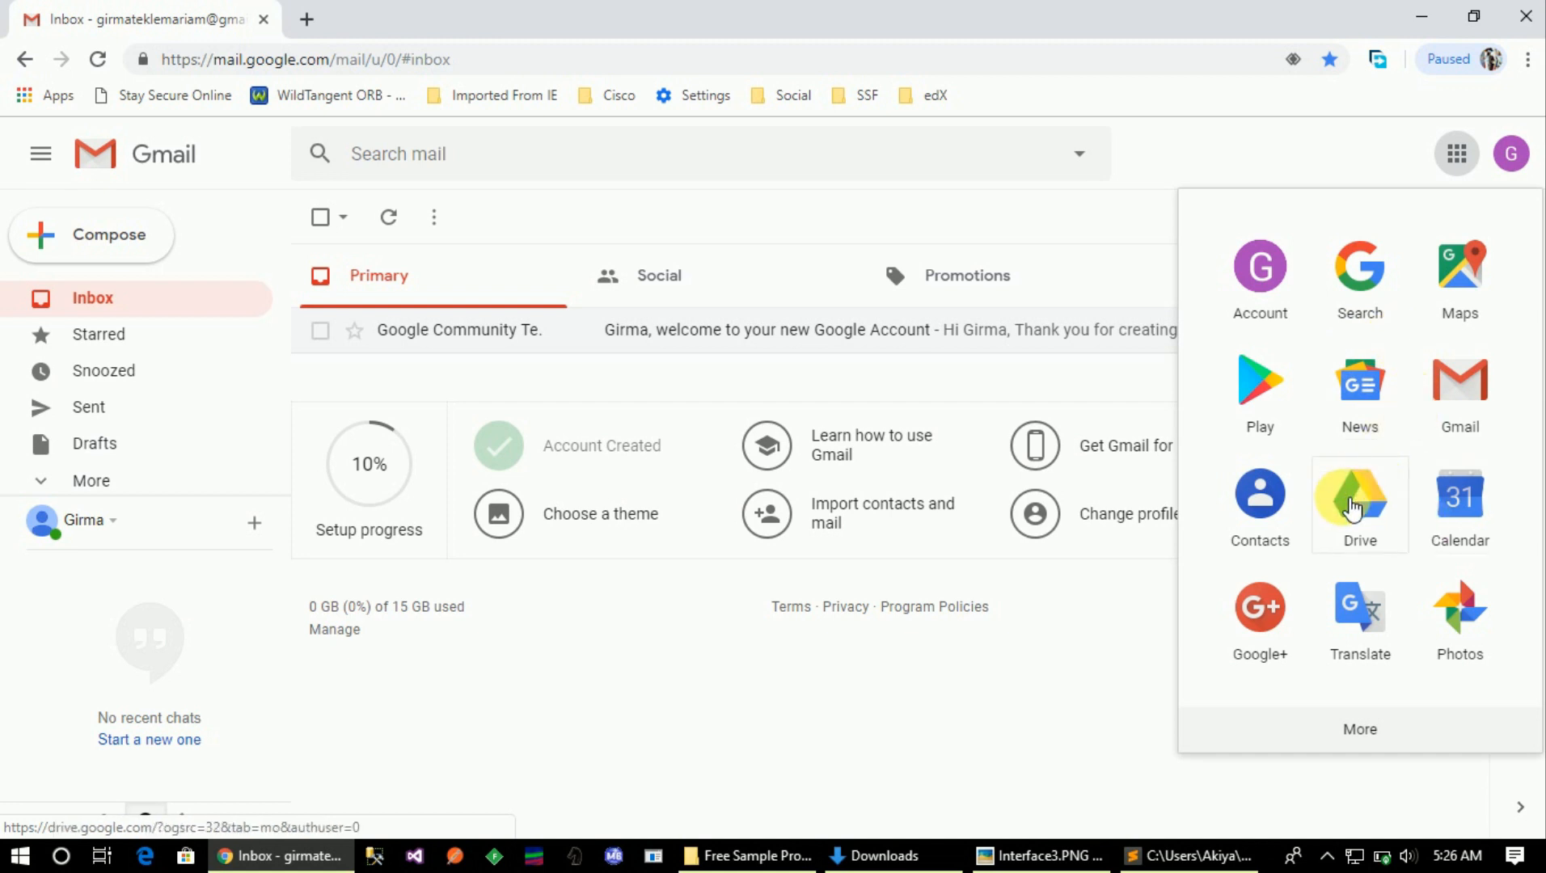
{"action": "left_click", "coordinate": [305, 20]}
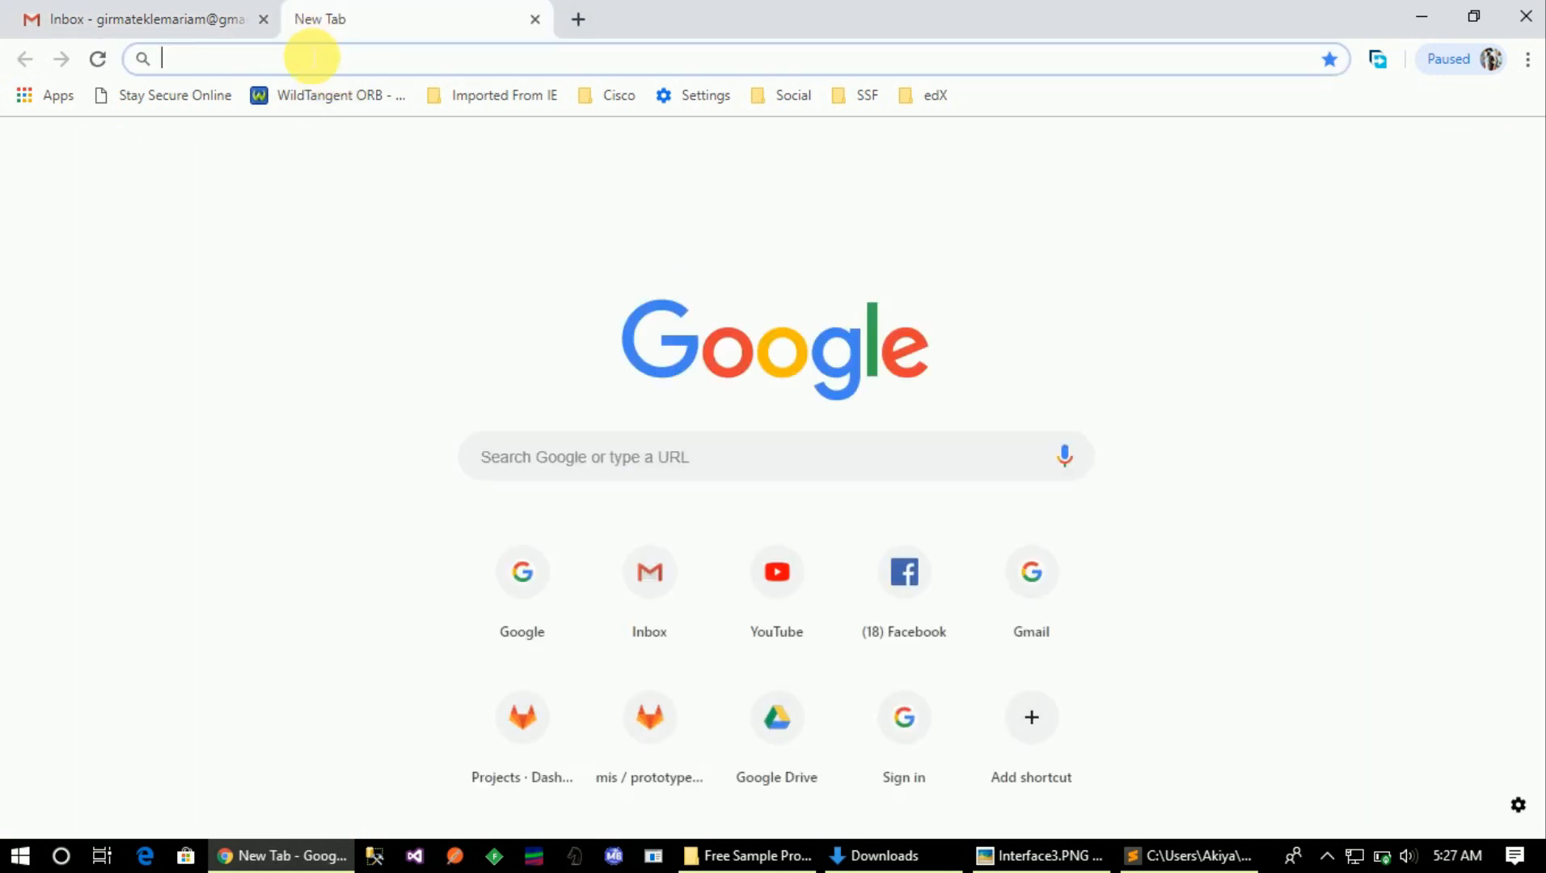
{"action": "type", "text": "dri"}
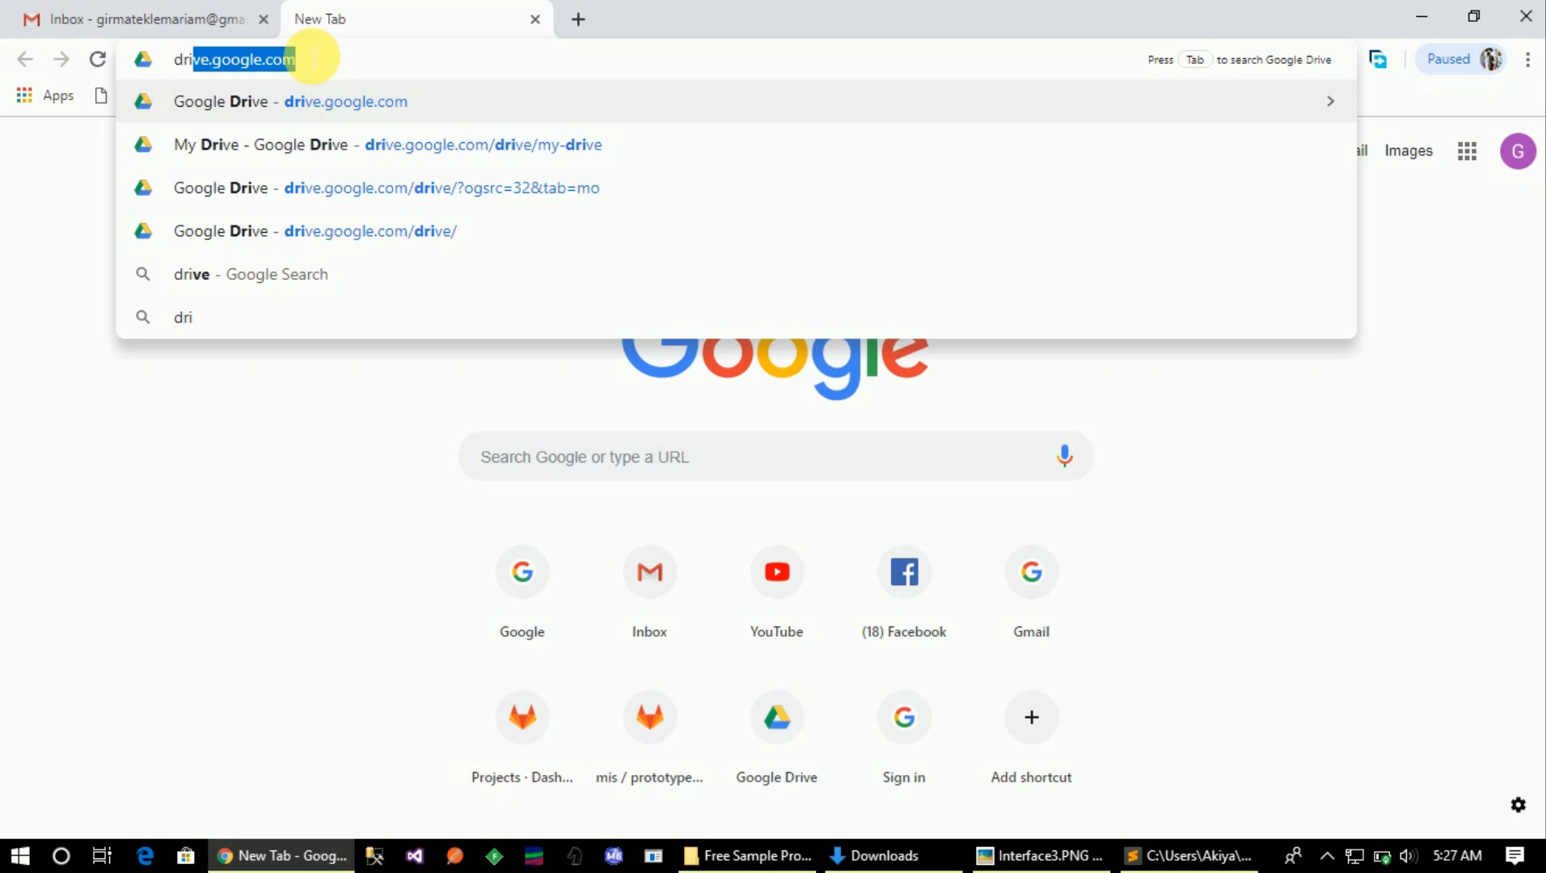
{"action": "type", "text": "ve.goo"}
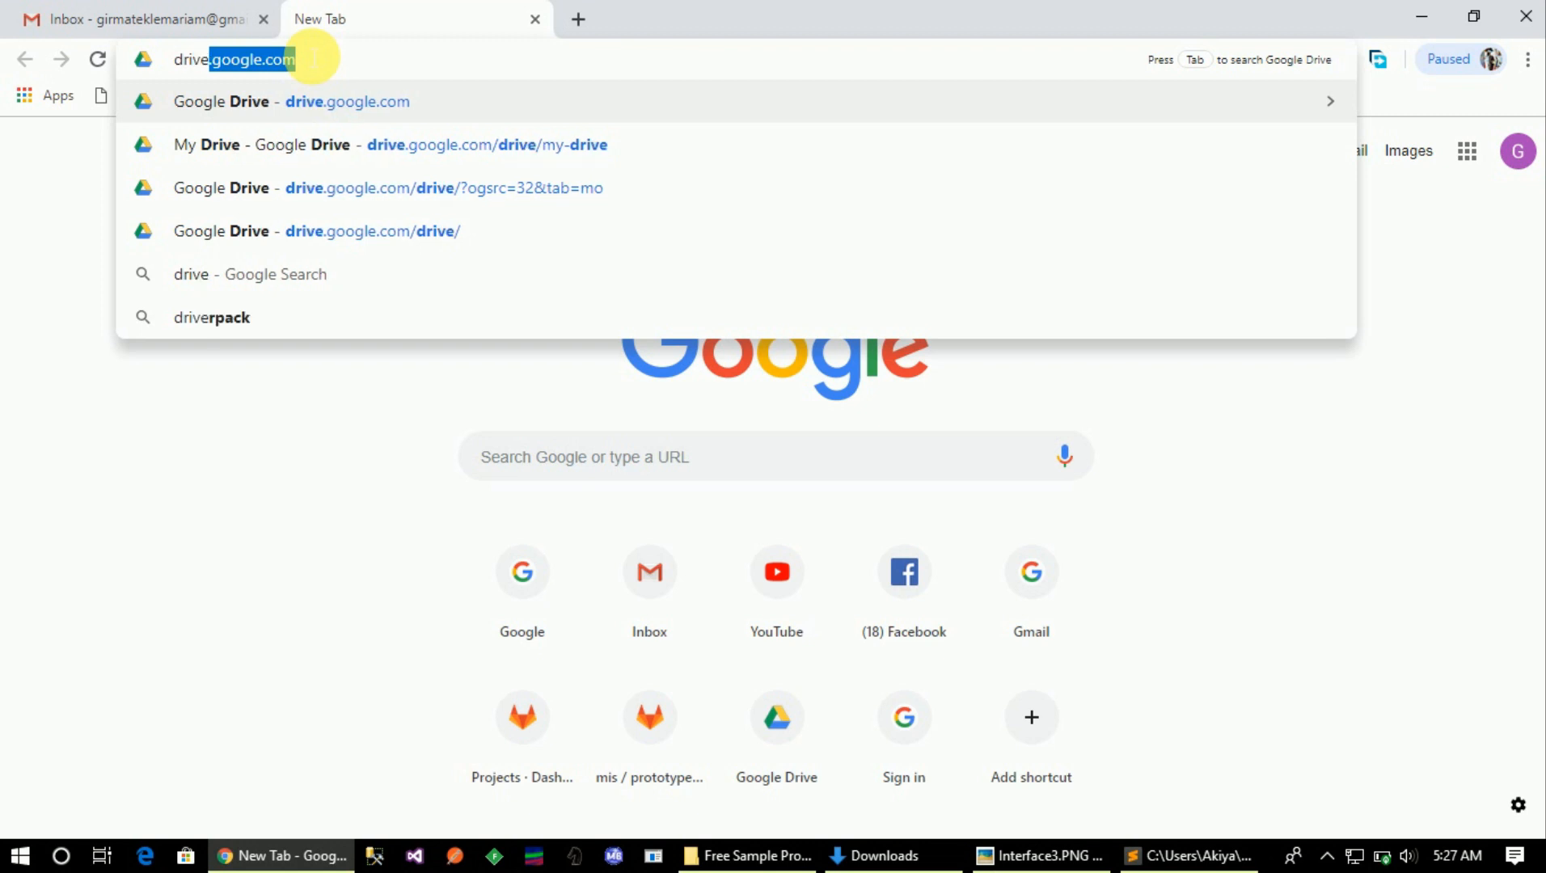
{"action": "type", "text": "g"}
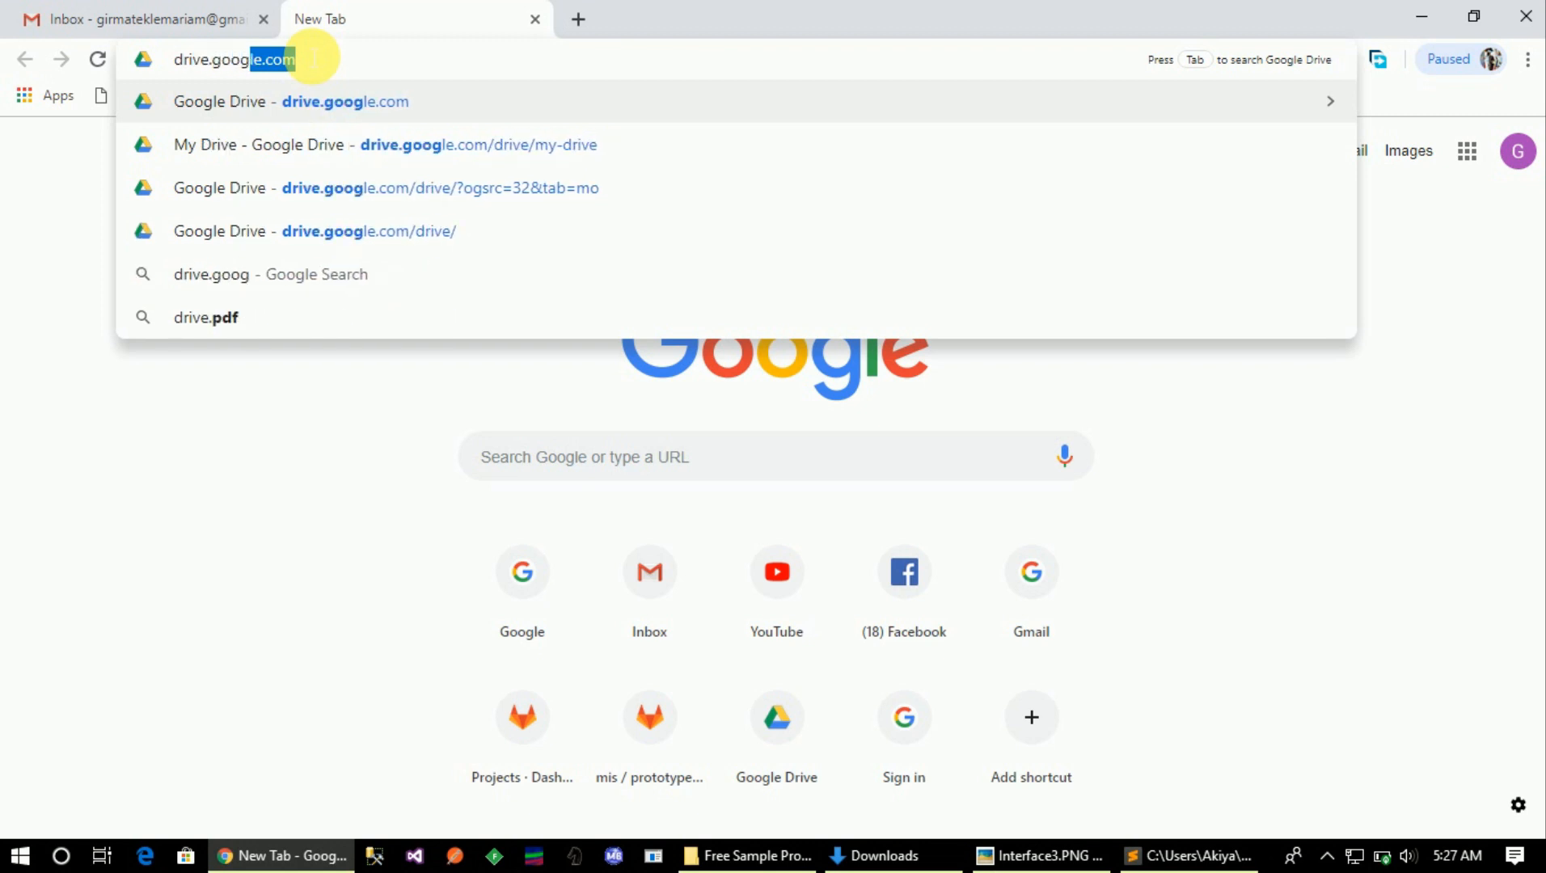
{"action": "type", "text": "le.com"}
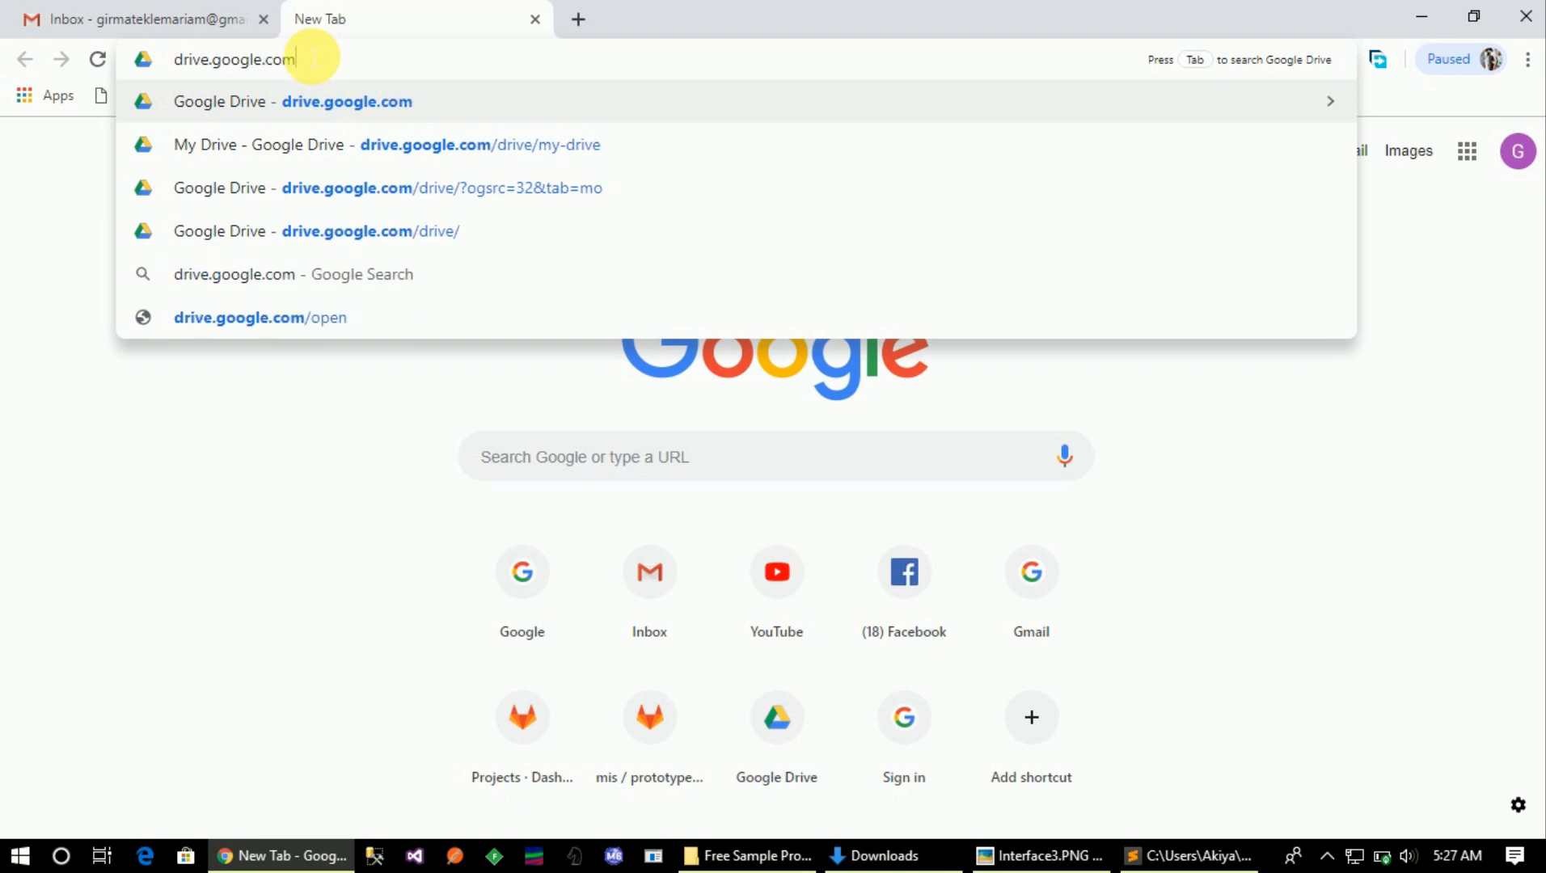
{"action": "key", "text": "Return"}
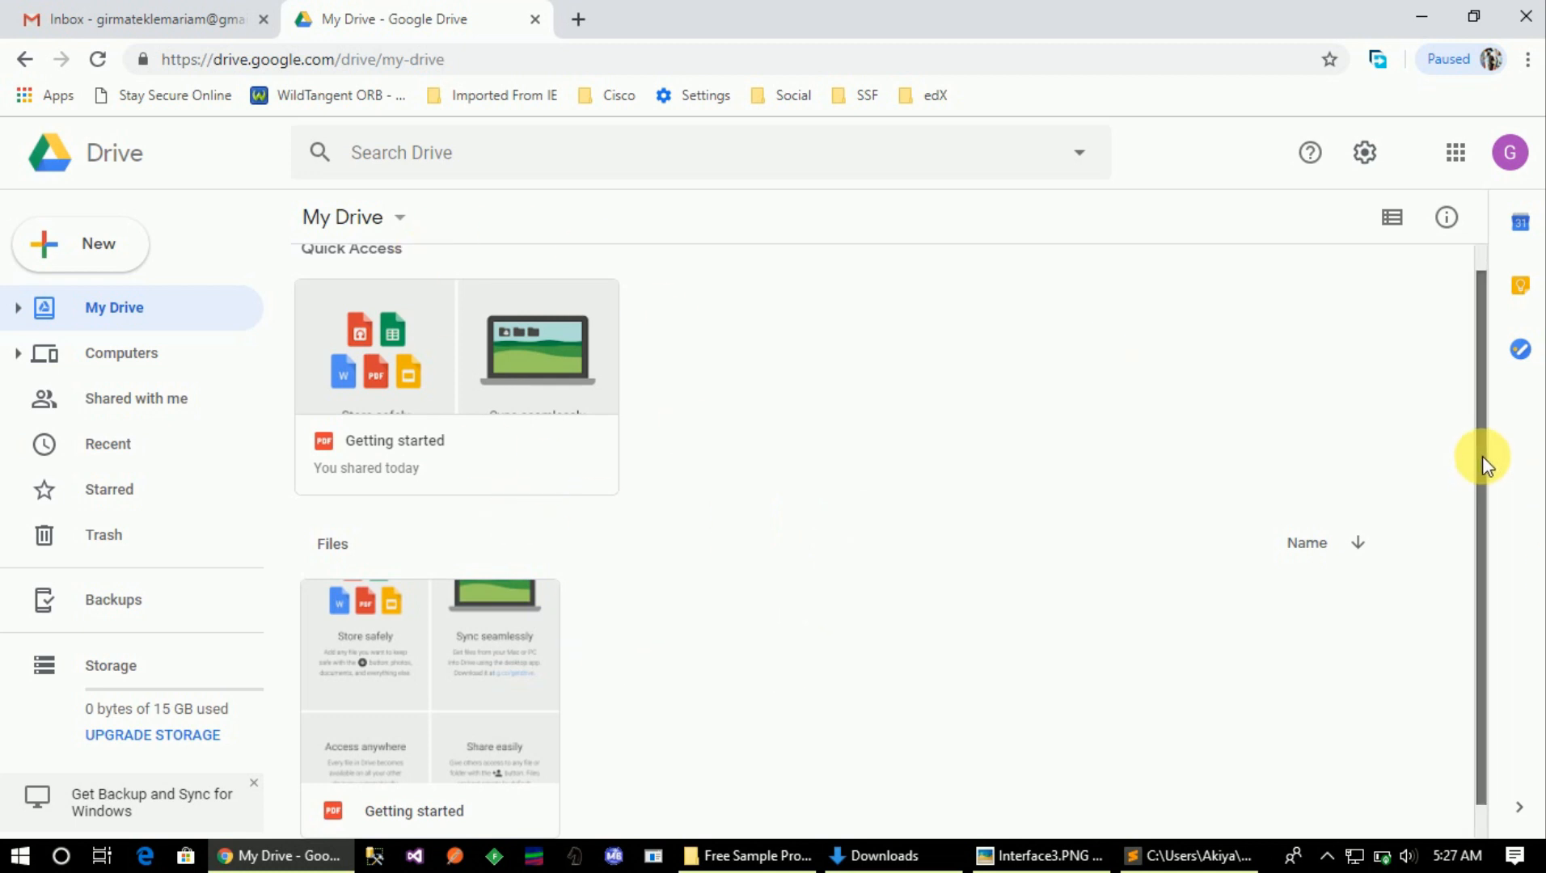
Step: Create a new folder named Picture in My Drive
{"action": "left_click_drag", "start_coordinate": [1482, 456], "coordinate": [1487, 396]}
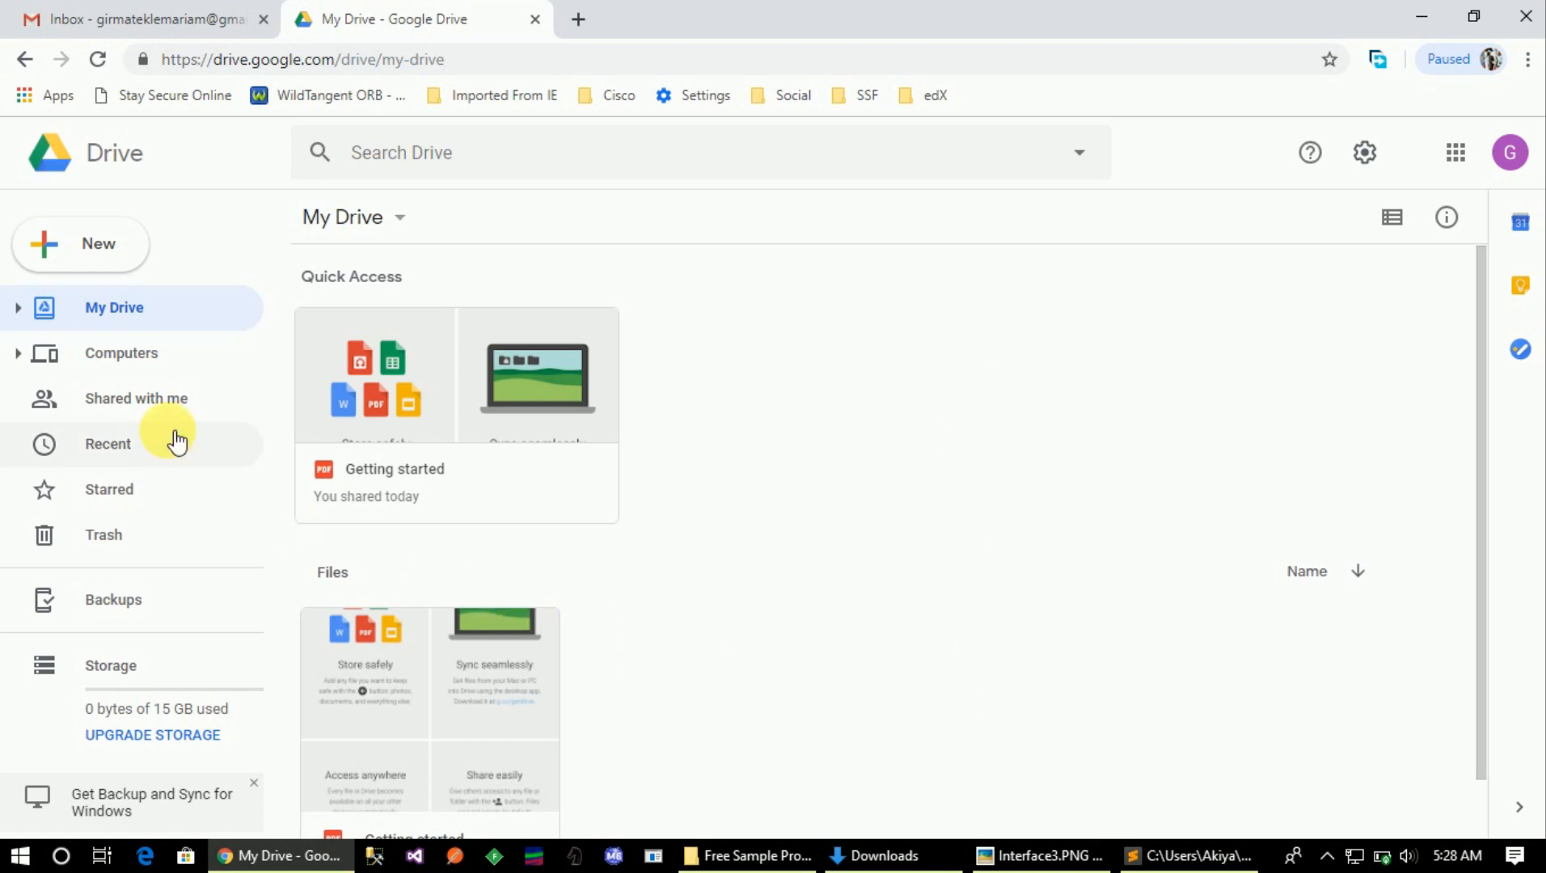
{"action": "left_click", "coordinate": [95, 258]}
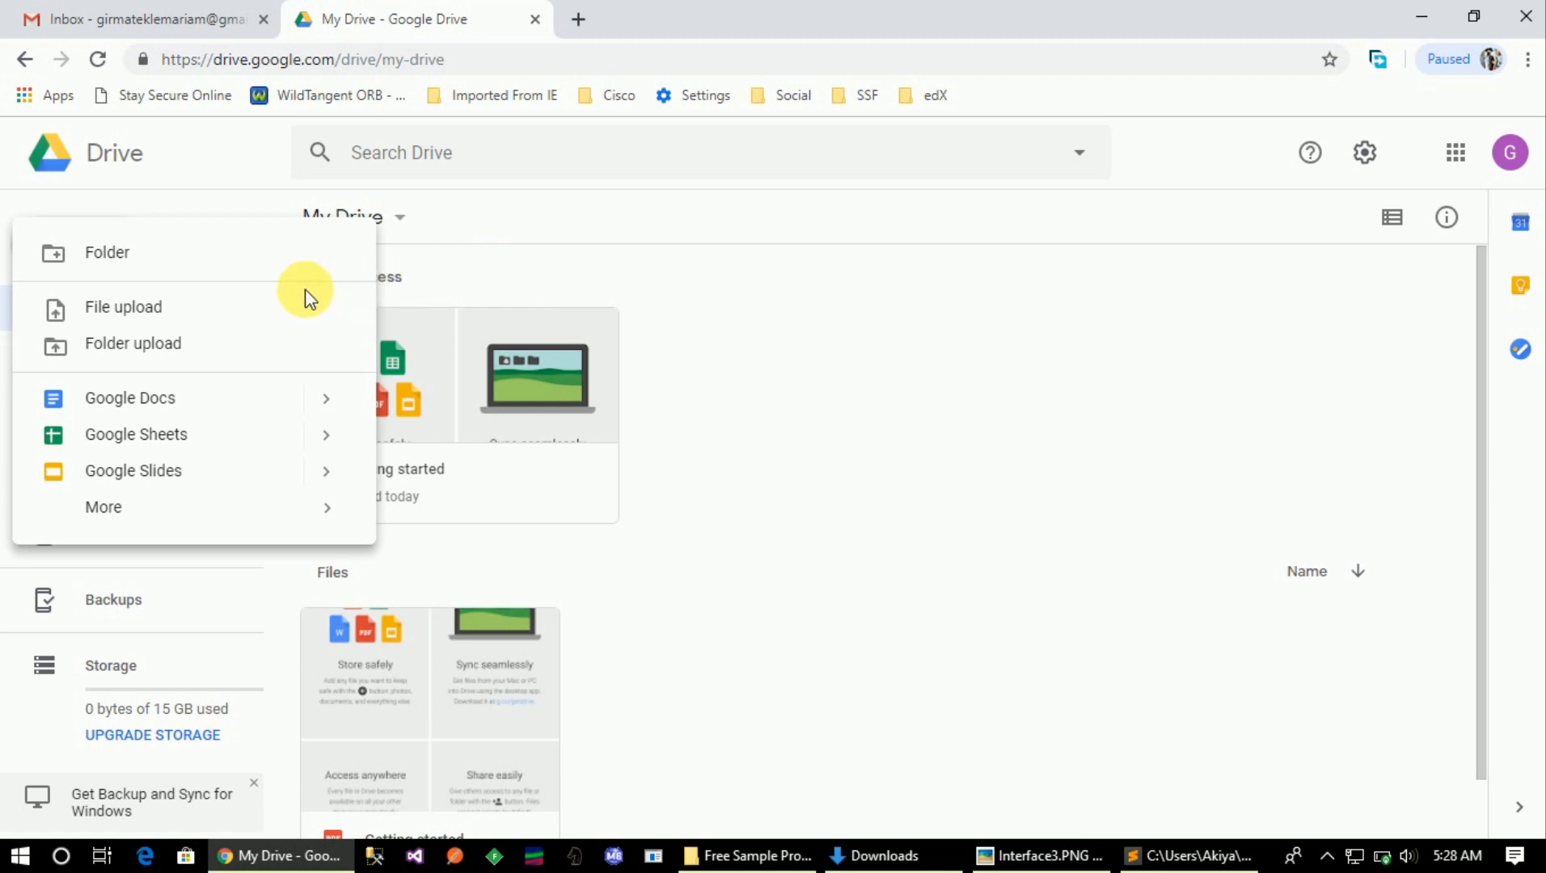
{"action": "left_click", "coordinate": [116, 257]}
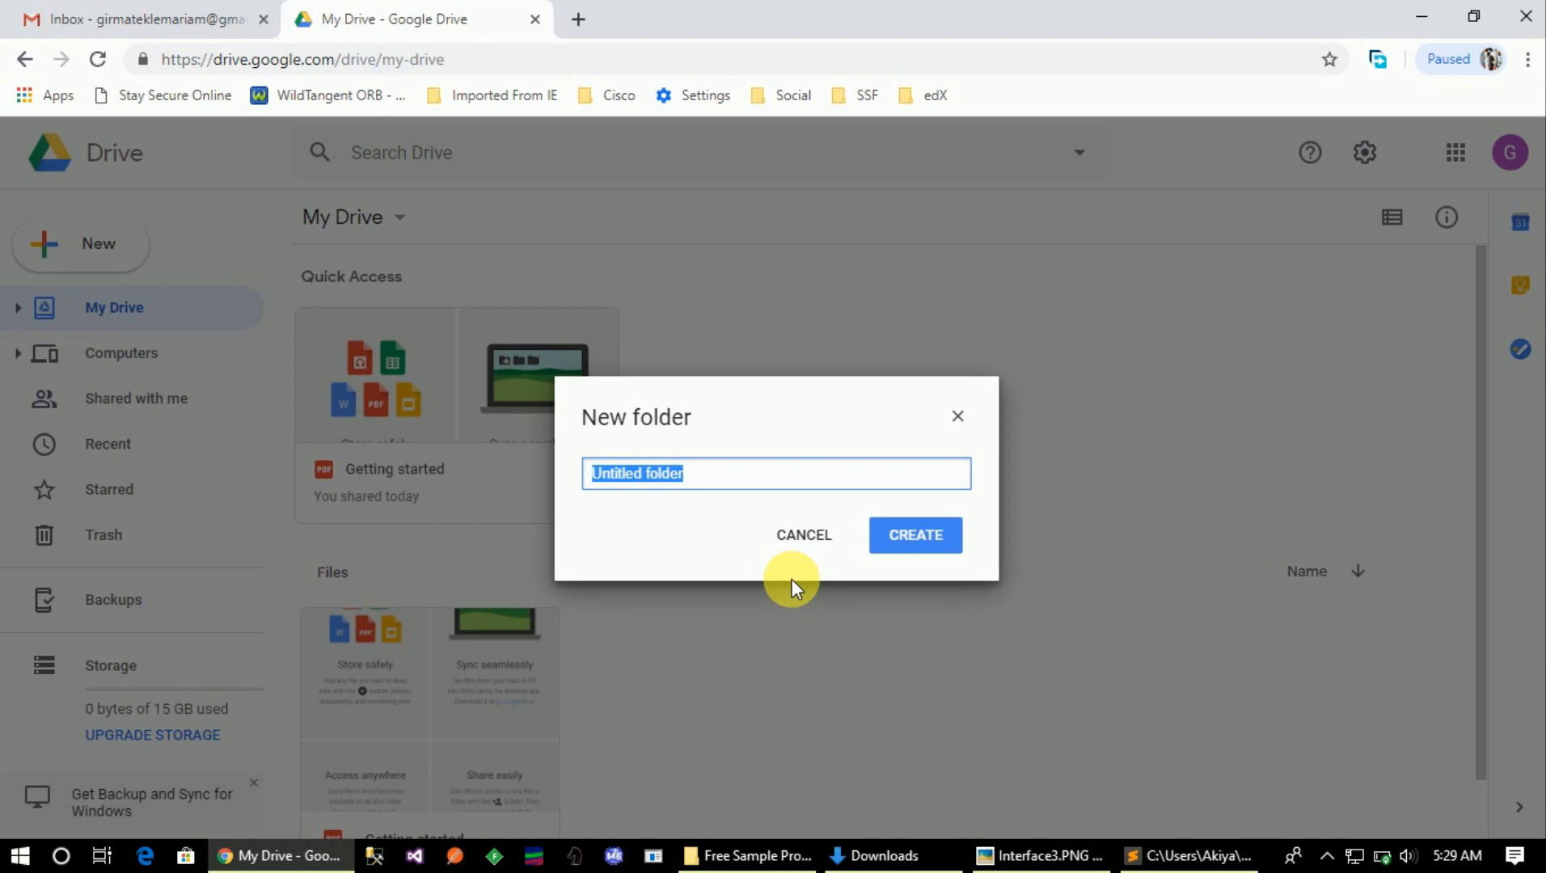
{"action": "type", "text": "Pi"}
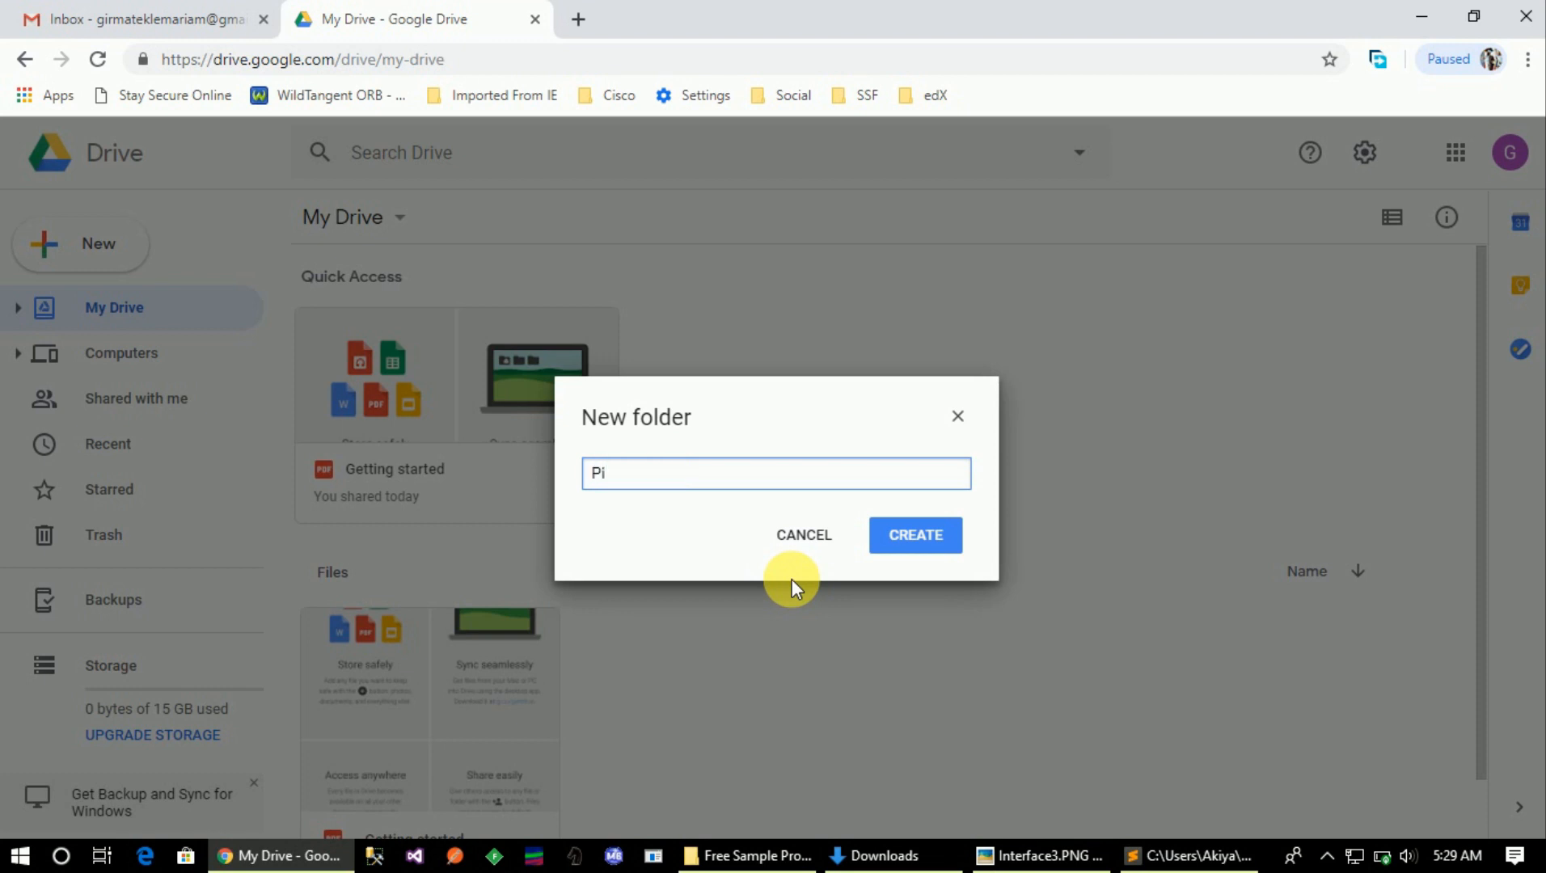
{"action": "type", "text": "cture"}
{"action": "left_click", "coordinate": [916, 544]}
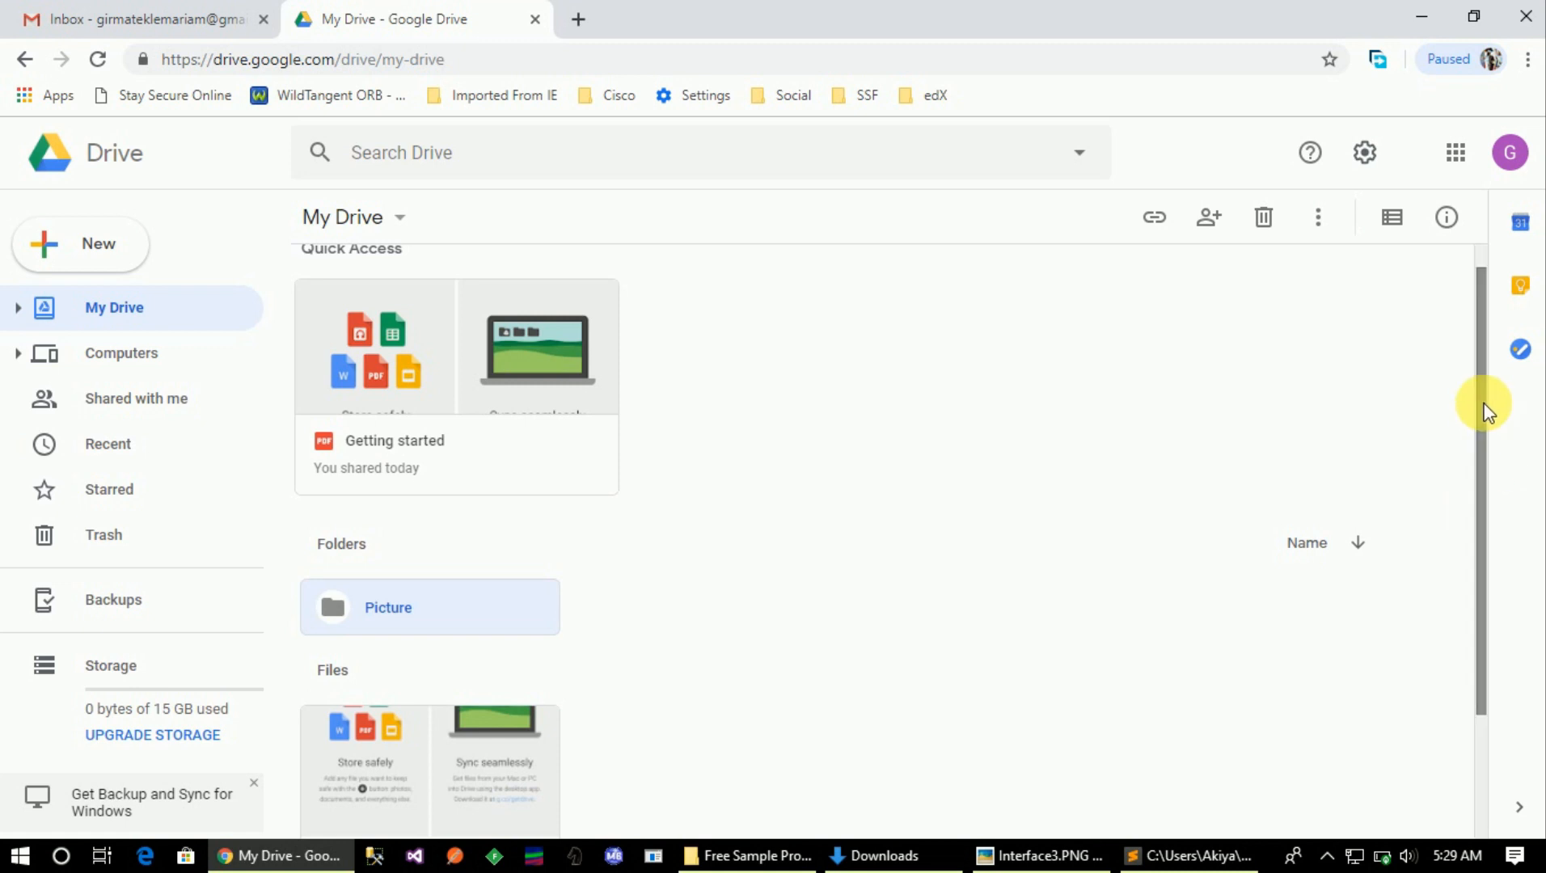
Step: Upload the image IMG_20170914_022154 from the computer's Pictures folder to My Drive
{"action": "left_click_drag", "start_coordinate": [1488, 413], "coordinate": [1472, 313]}
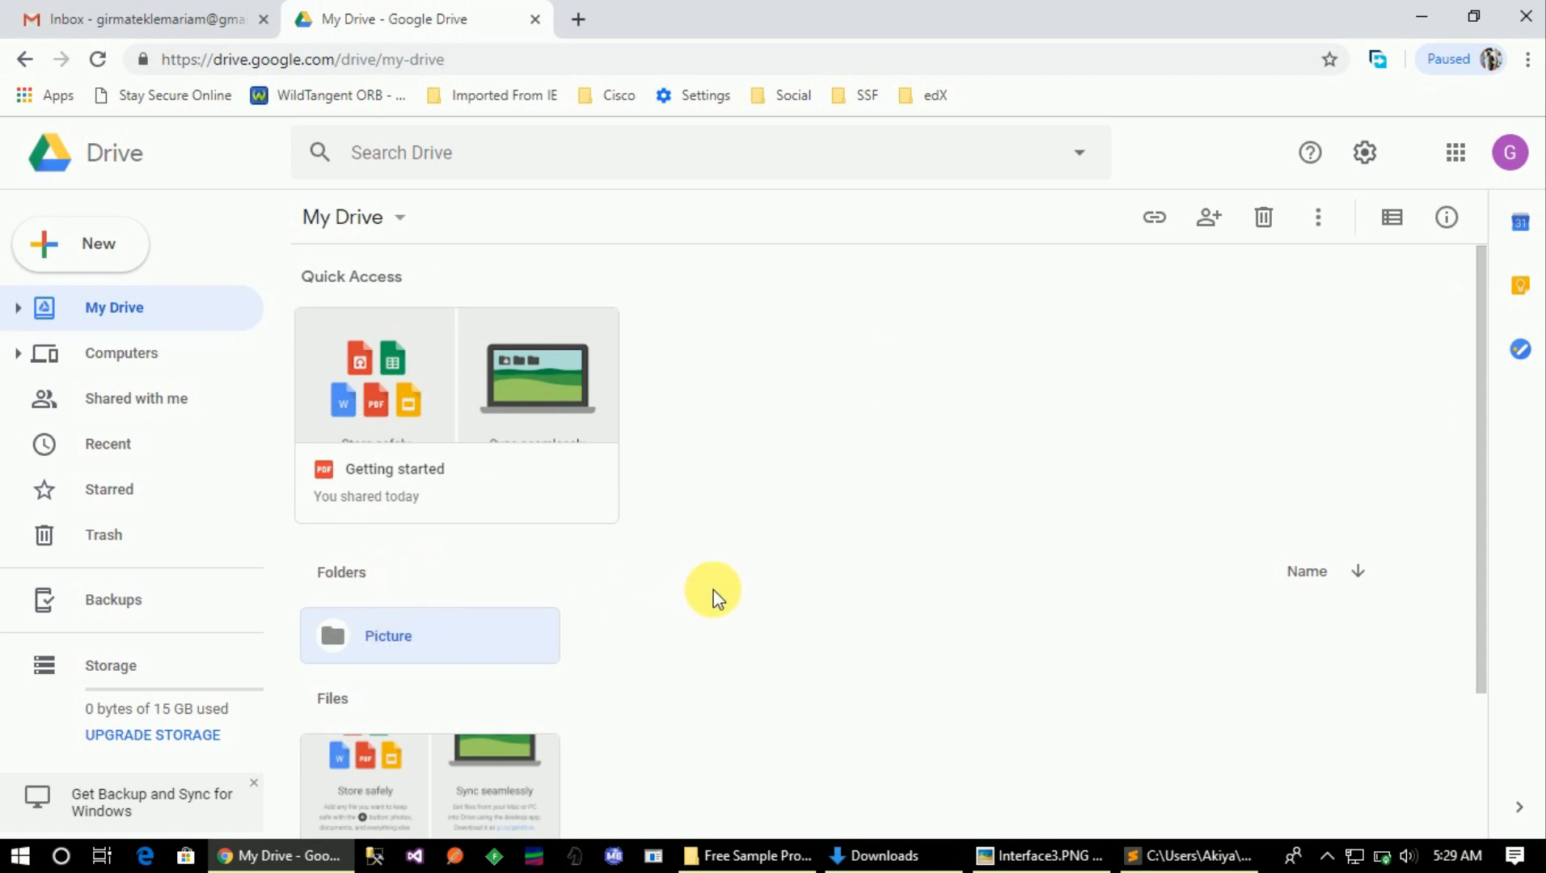
{"action": "left_click", "coordinate": [93, 243]}
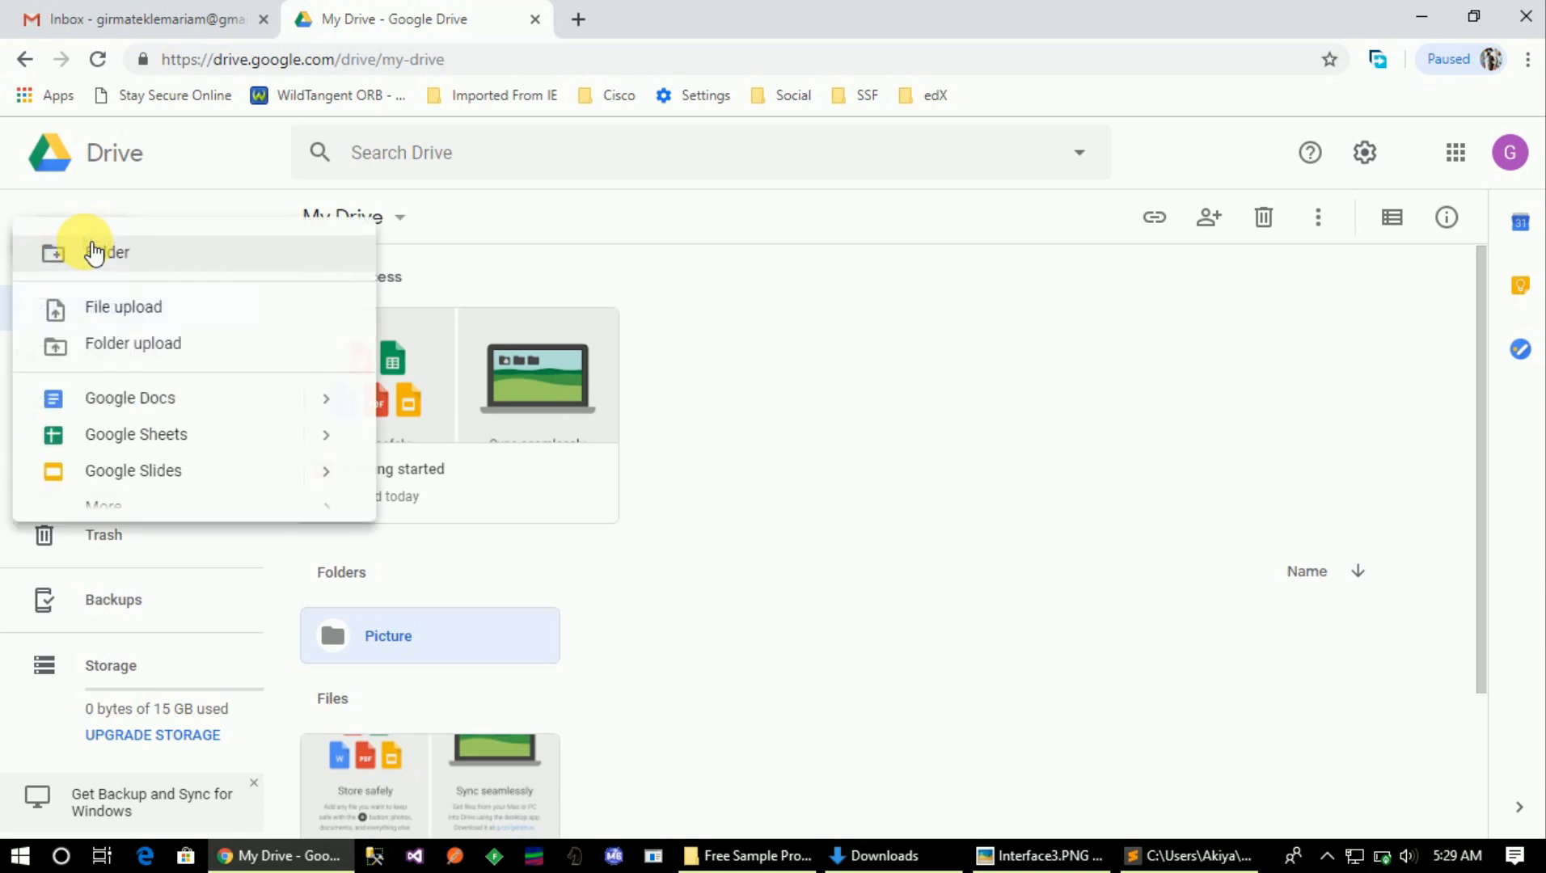
{"action": "left_click", "coordinate": [98, 309]}
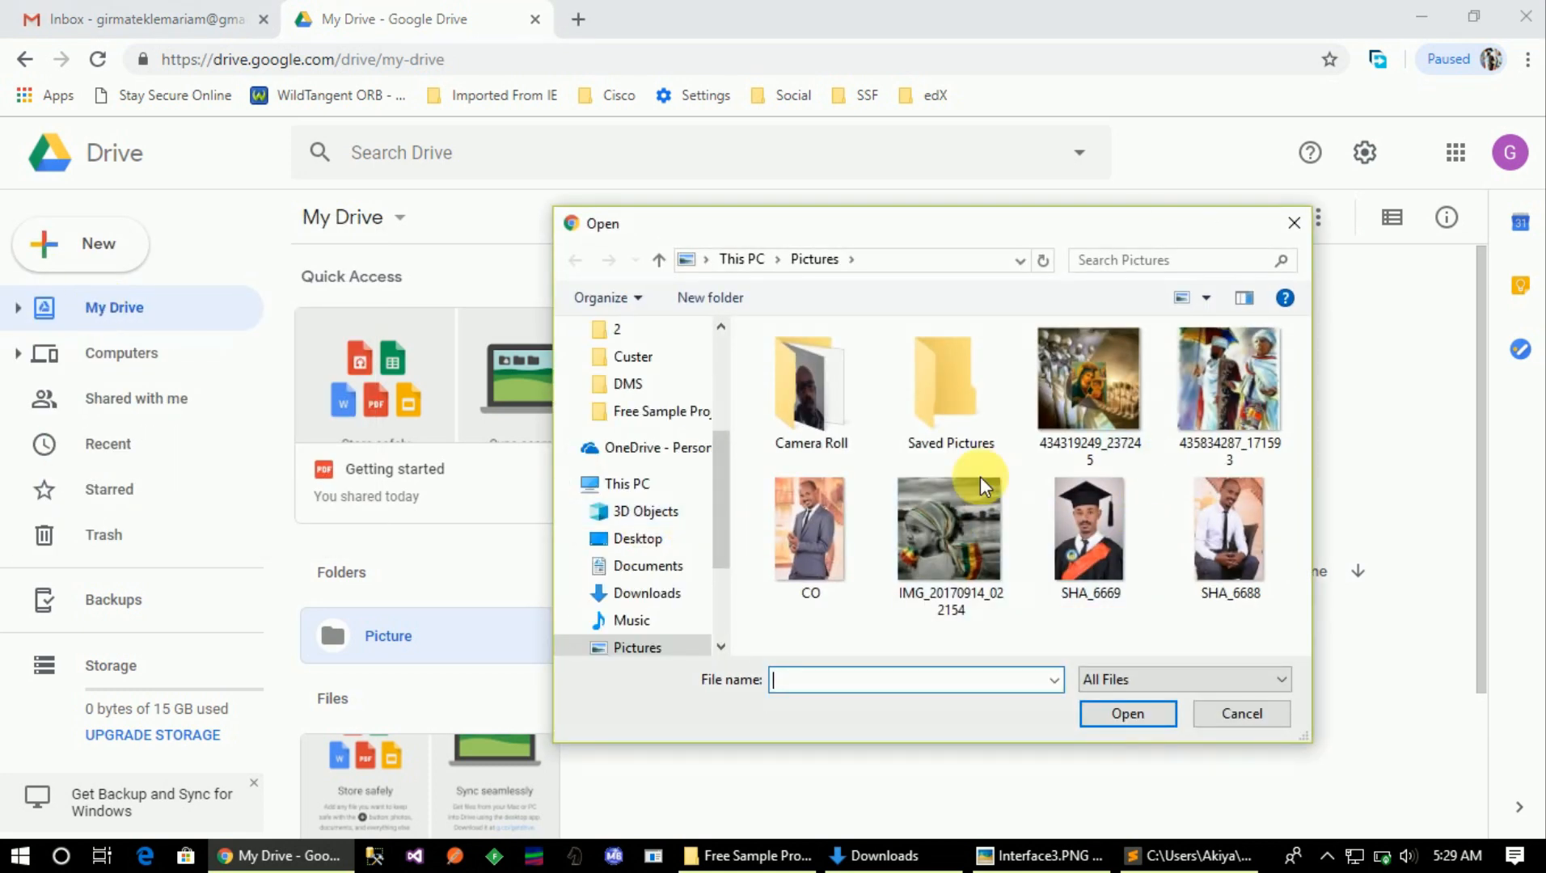
{"action": "left_click", "coordinate": [951, 502]}
{"action": "left_click", "coordinate": [1124, 715]}
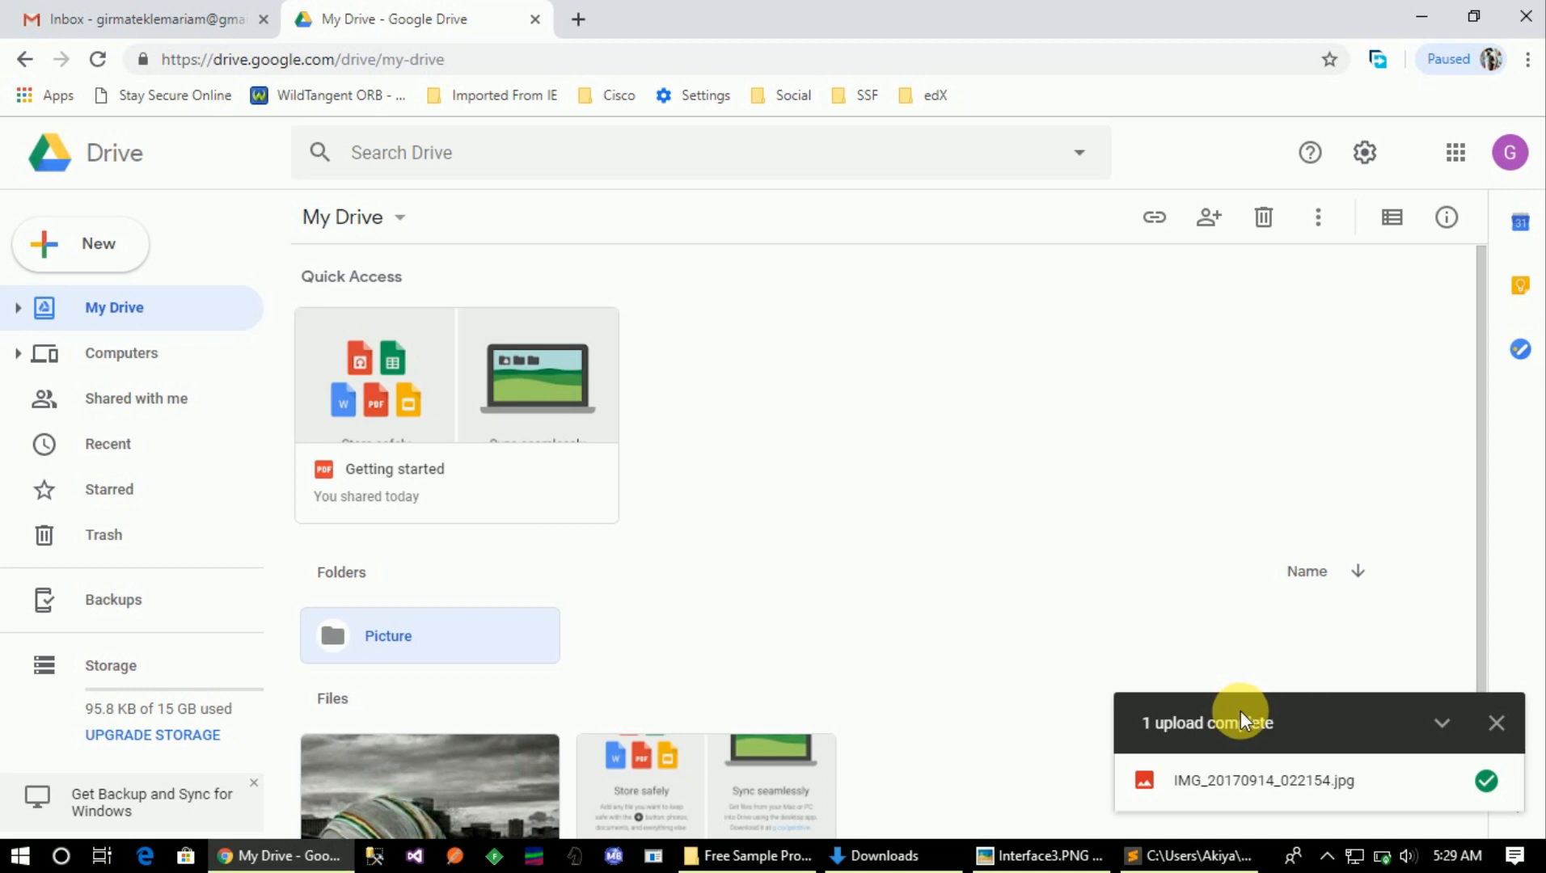
{"action": "left_click", "coordinate": [1496, 722]}
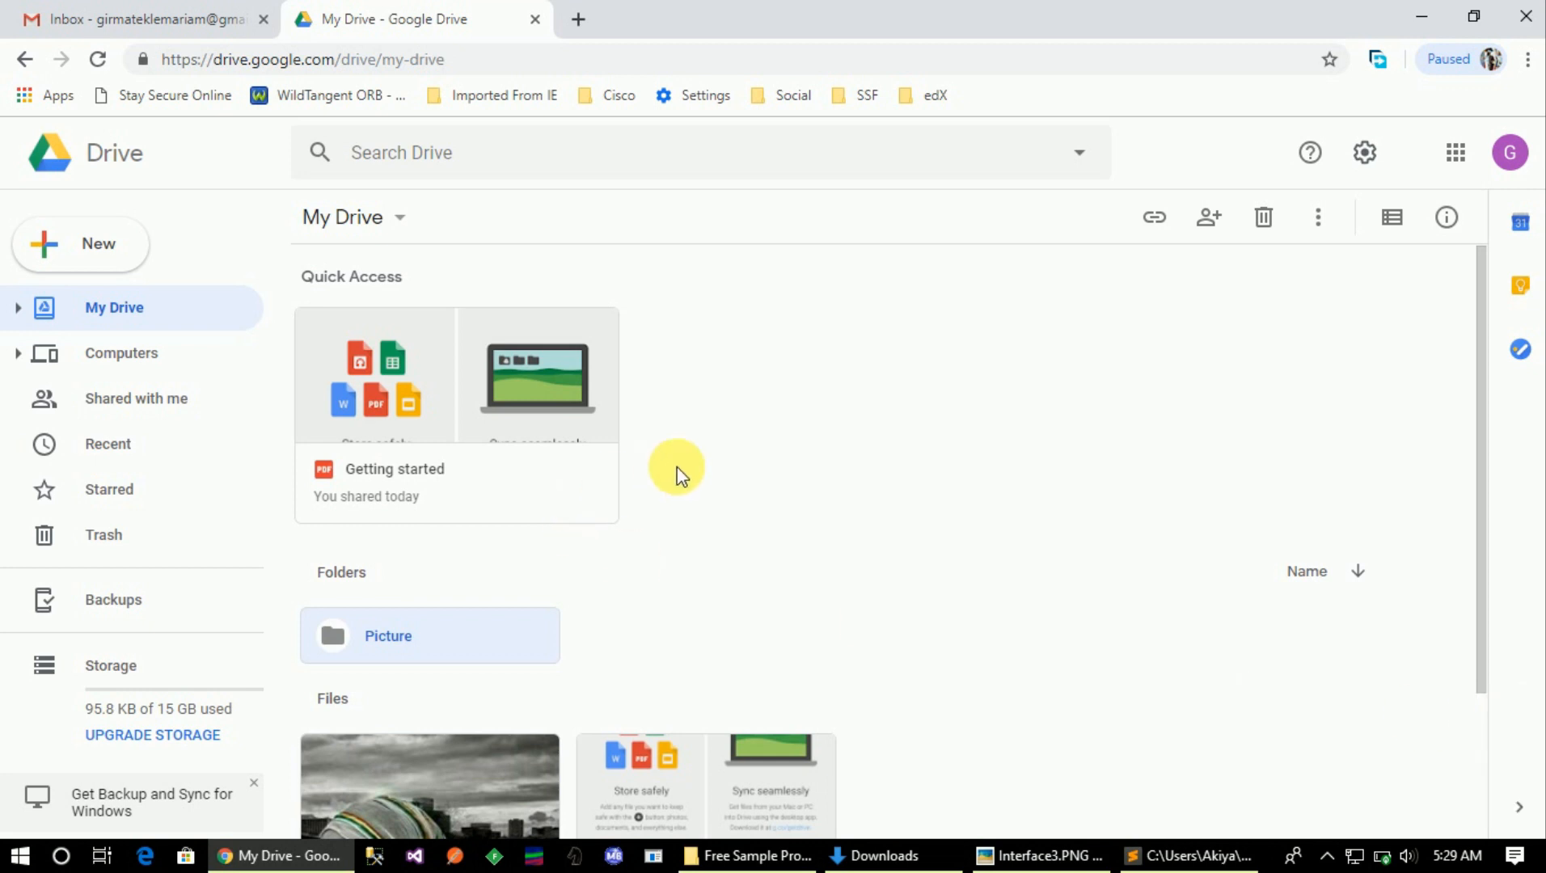
Step: Move the uploaded image IMG_20170914_022154.jpg from My Drive into the Picture folder
{"action": "scroll", "coordinate": [677, 475], "scroll_direction": "down", "scroll_amount": 2}
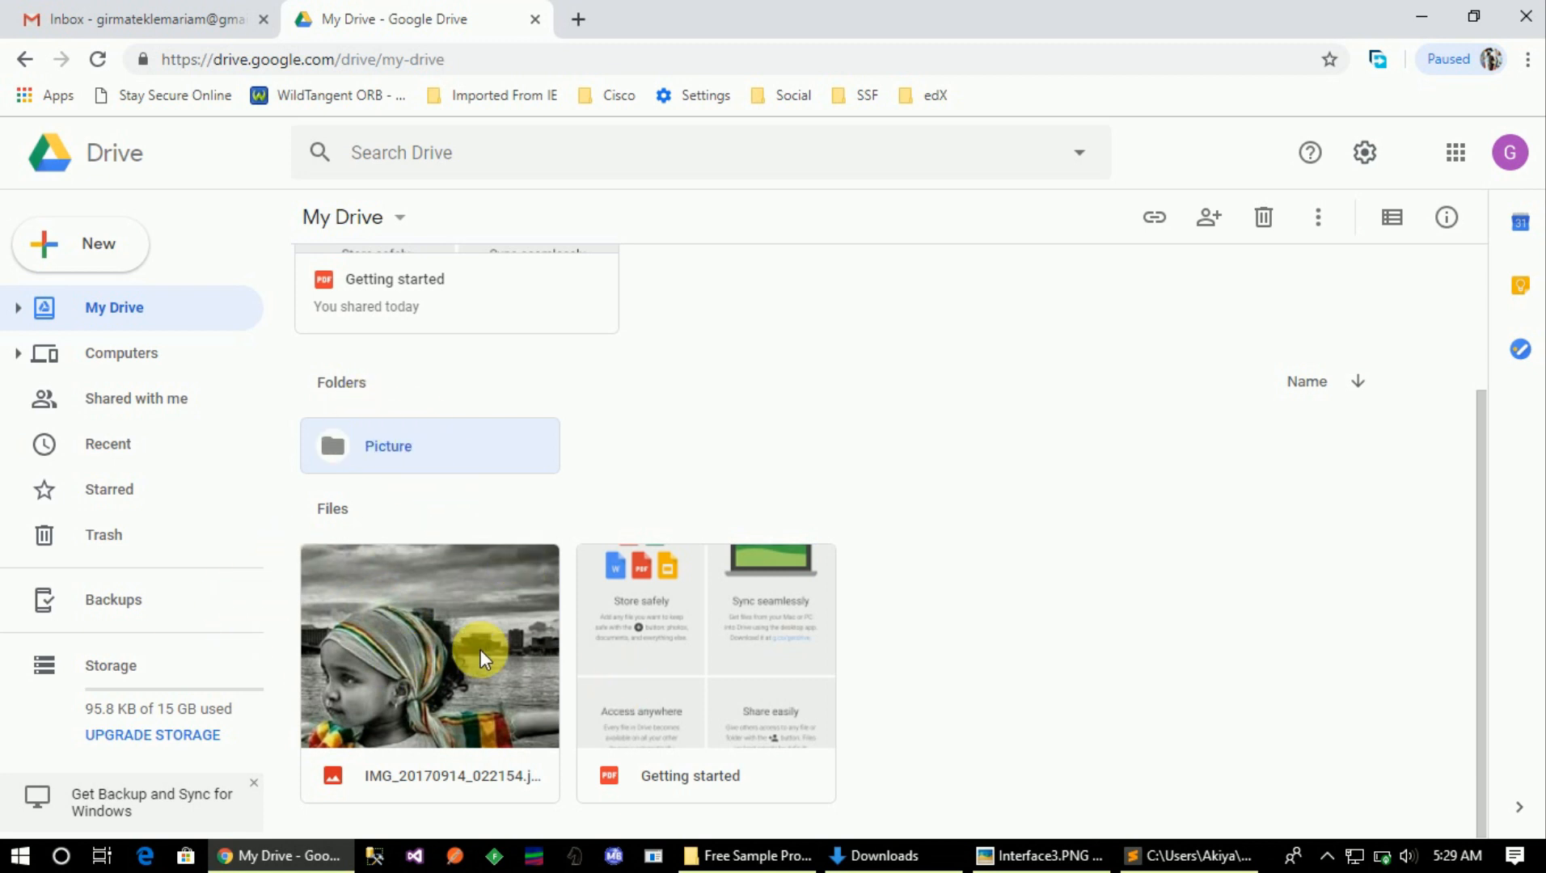
{"action": "right_click", "coordinate": [434, 625]}
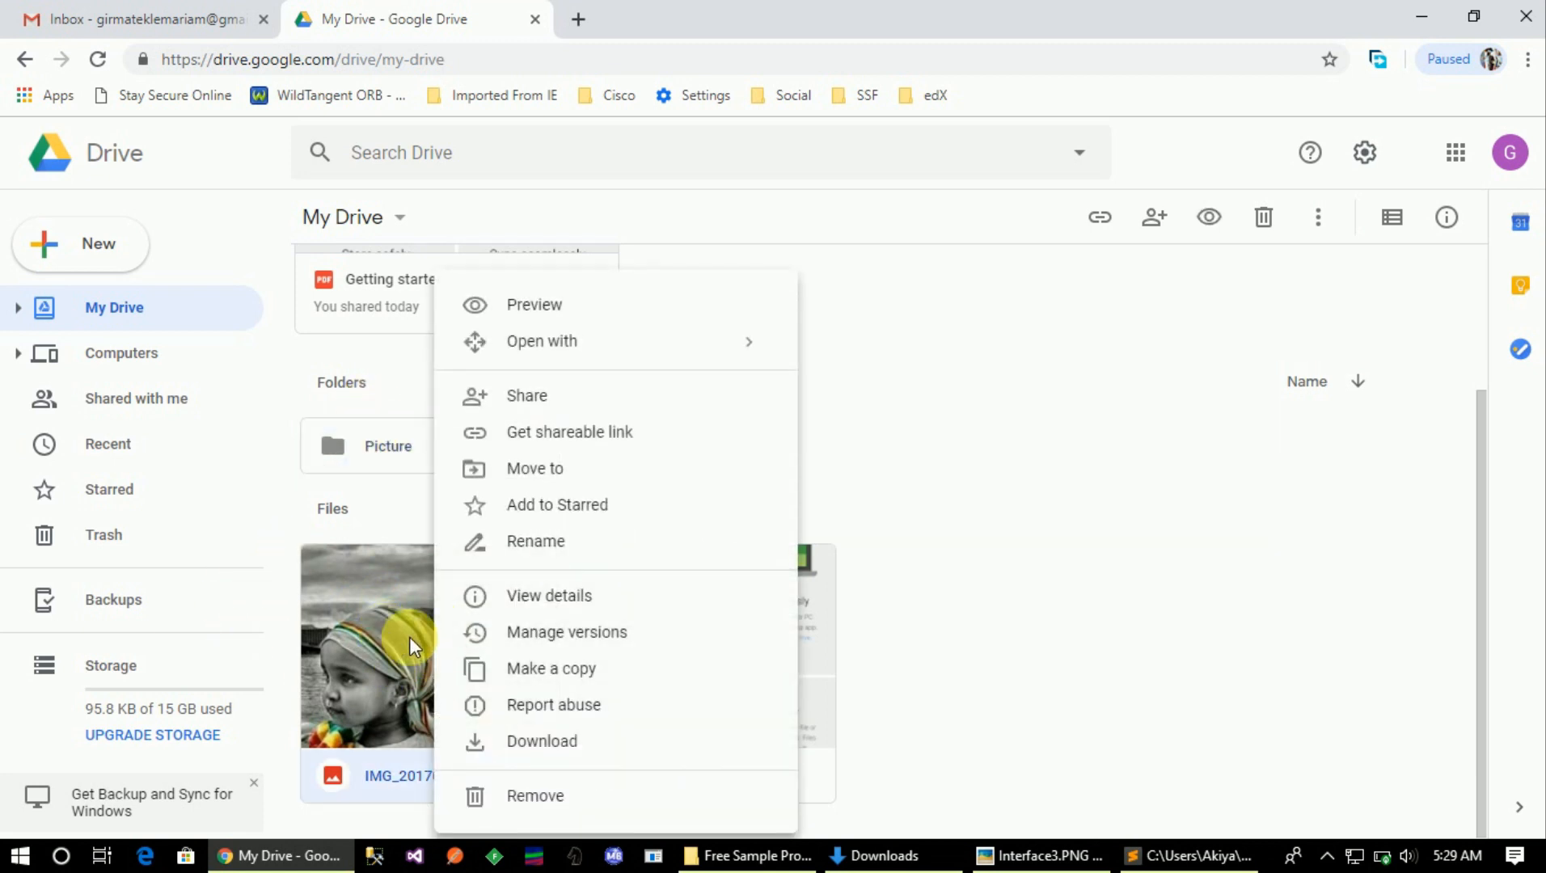
{"action": "left_click", "coordinate": [561, 474]}
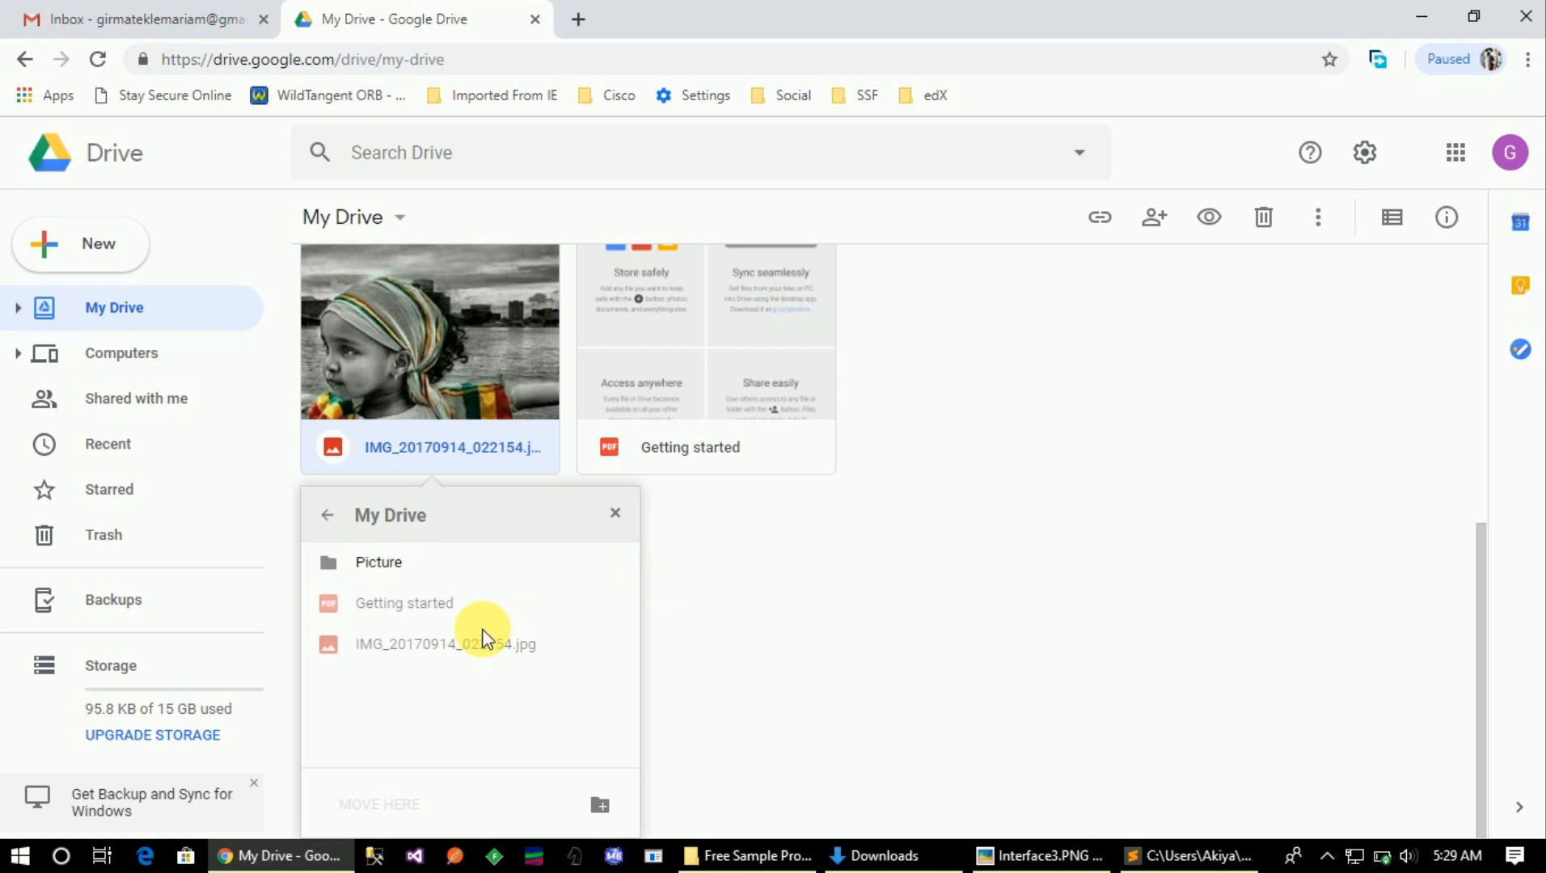
{"action": "left_click", "coordinate": [378, 566]}
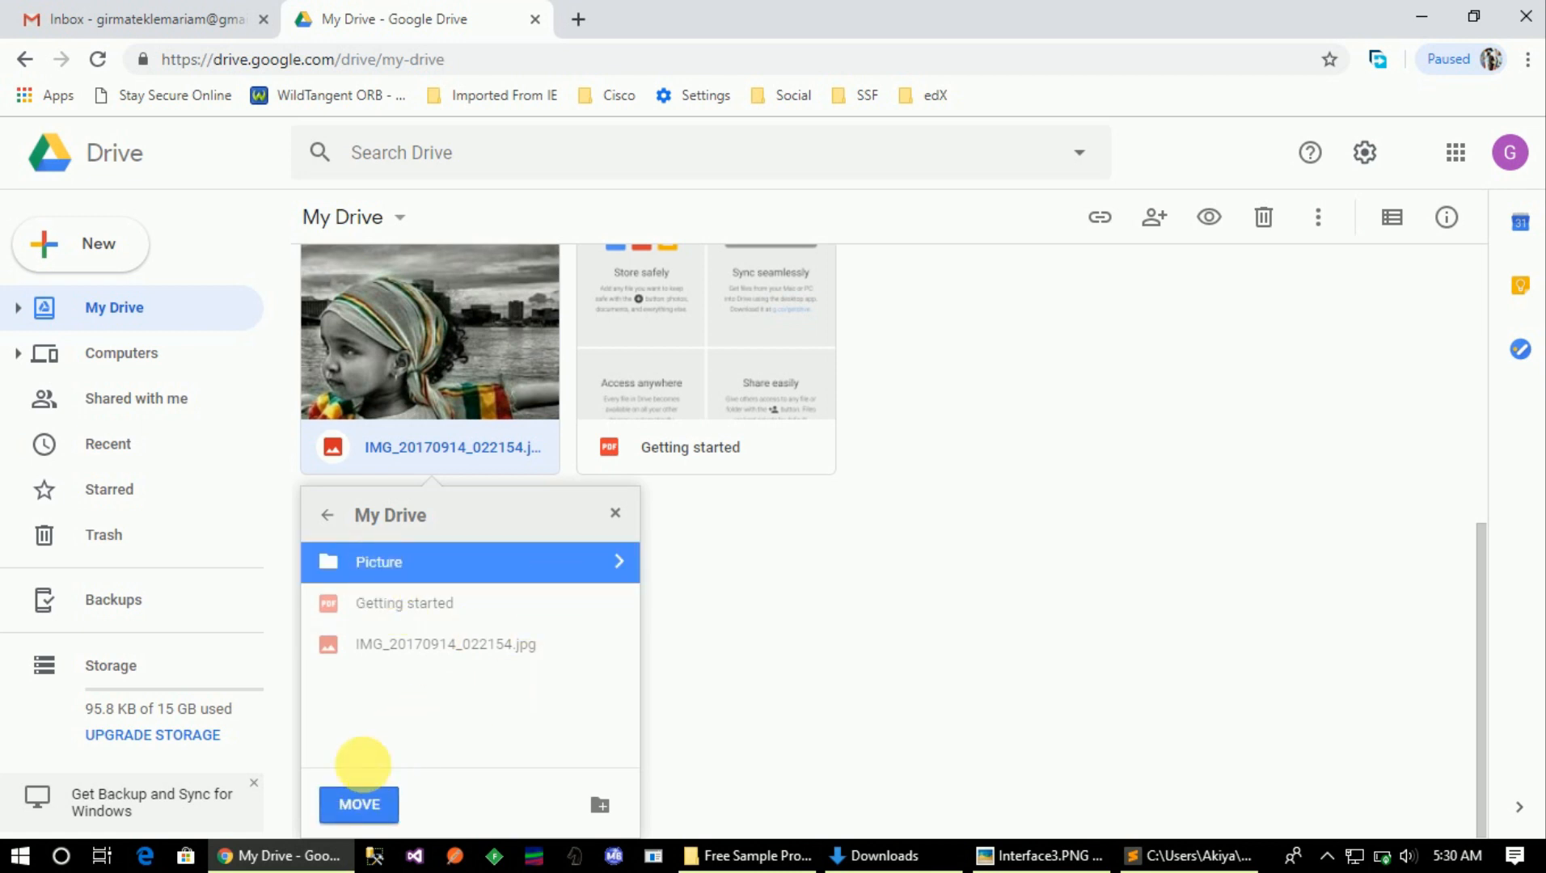
{"action": "left_click", "coordinate": [385, 804]}
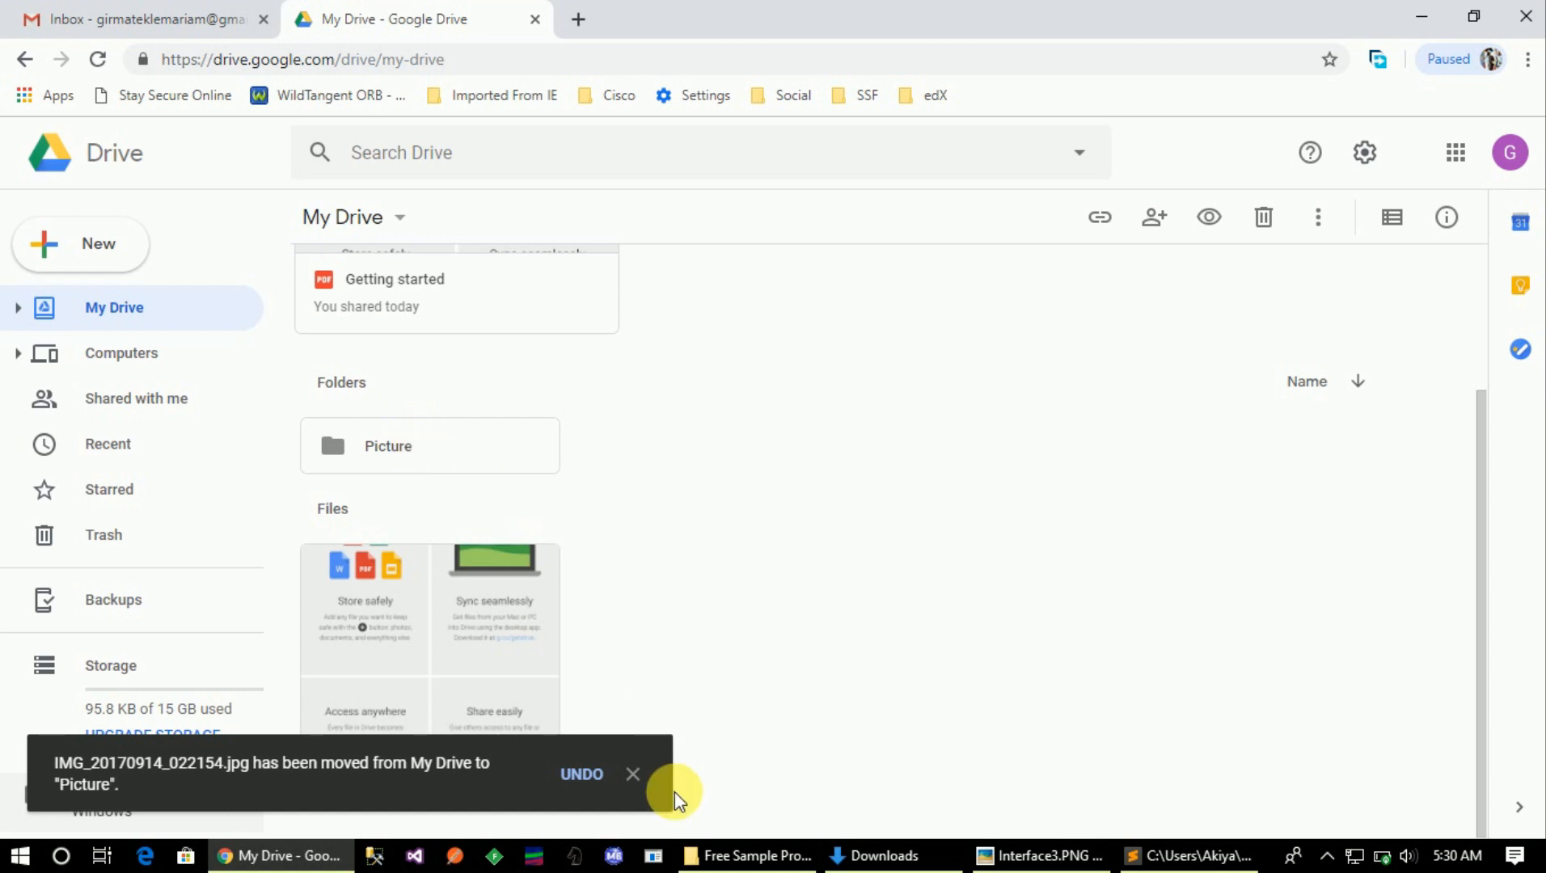
{"action": "left_click", "coordinate": [631, 777]}
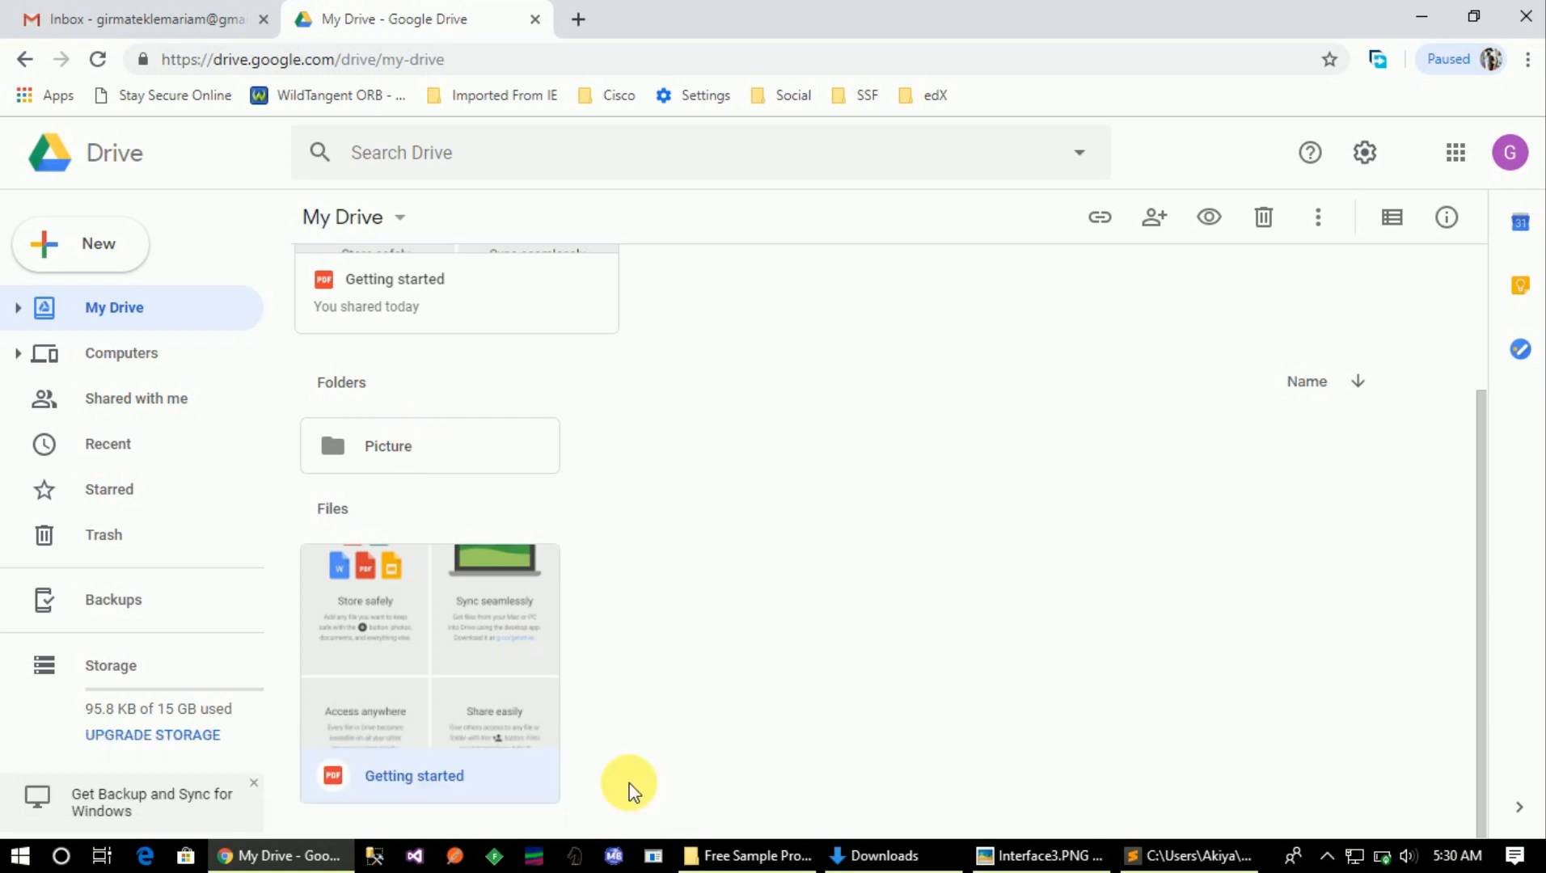
Step: Open the Picture folder and select the image inside it
{"action": "double_click", "coordinate": [390, 436]}
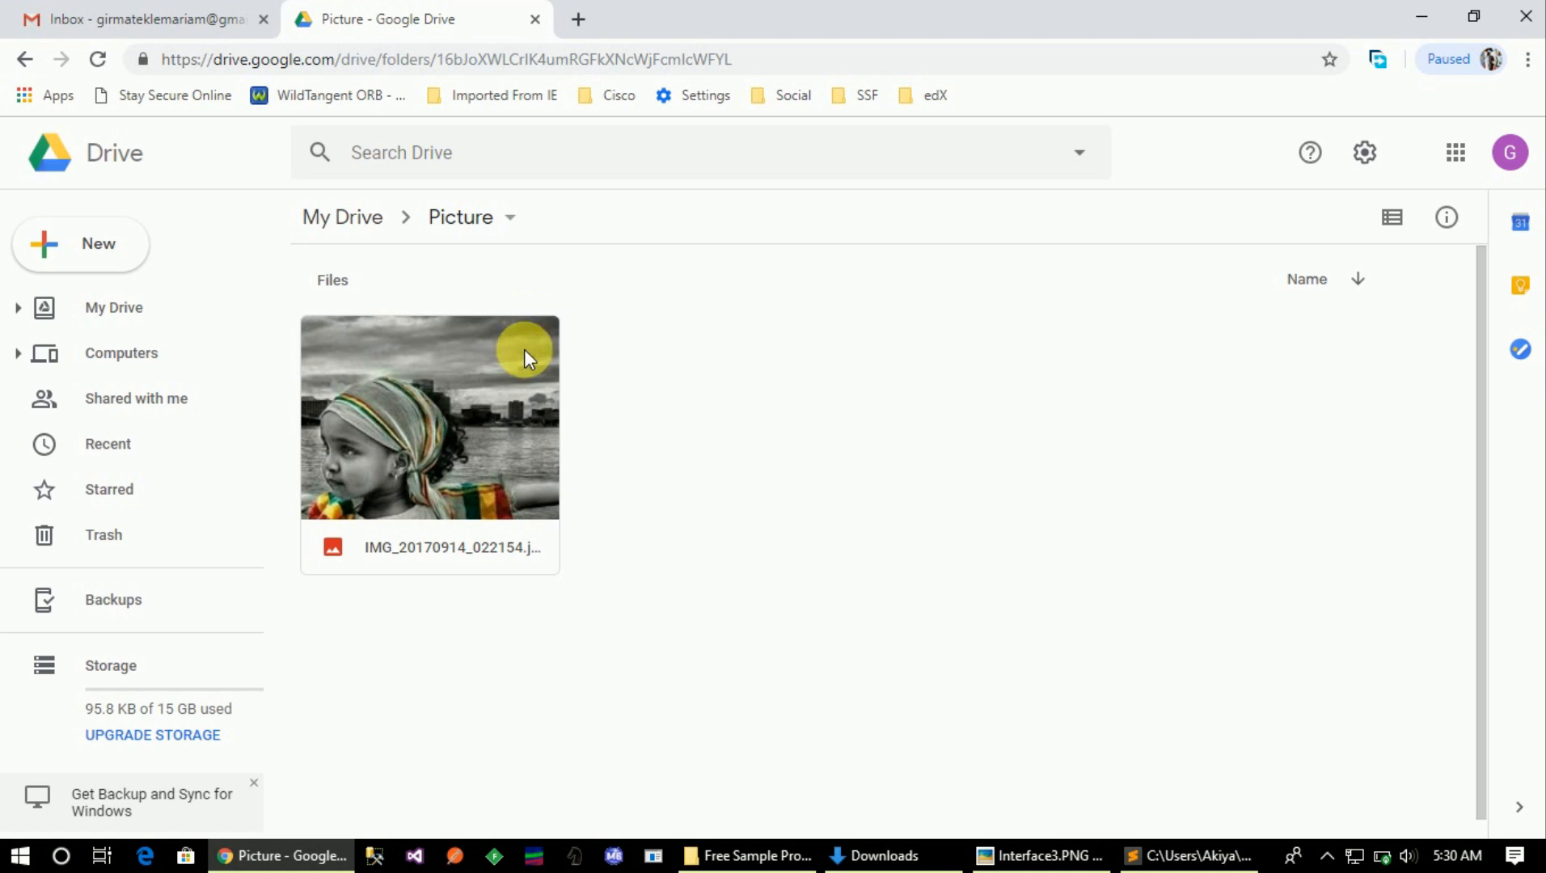
{"action": "left_click", "coordinate": [476, 436]}
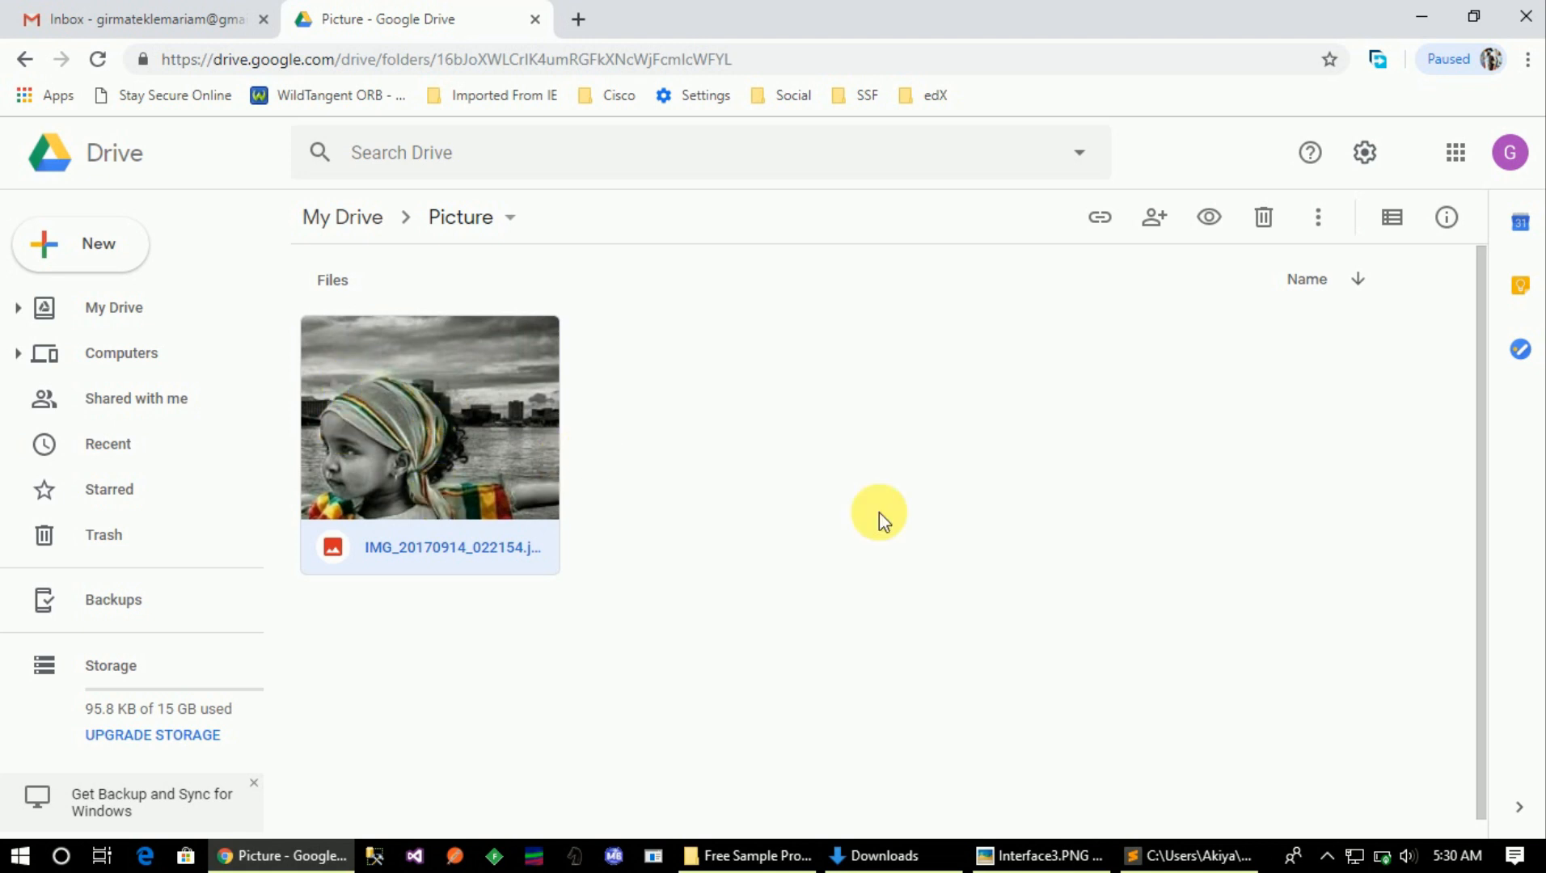
{"action": "left_click", "coordinate": [661, 425]}
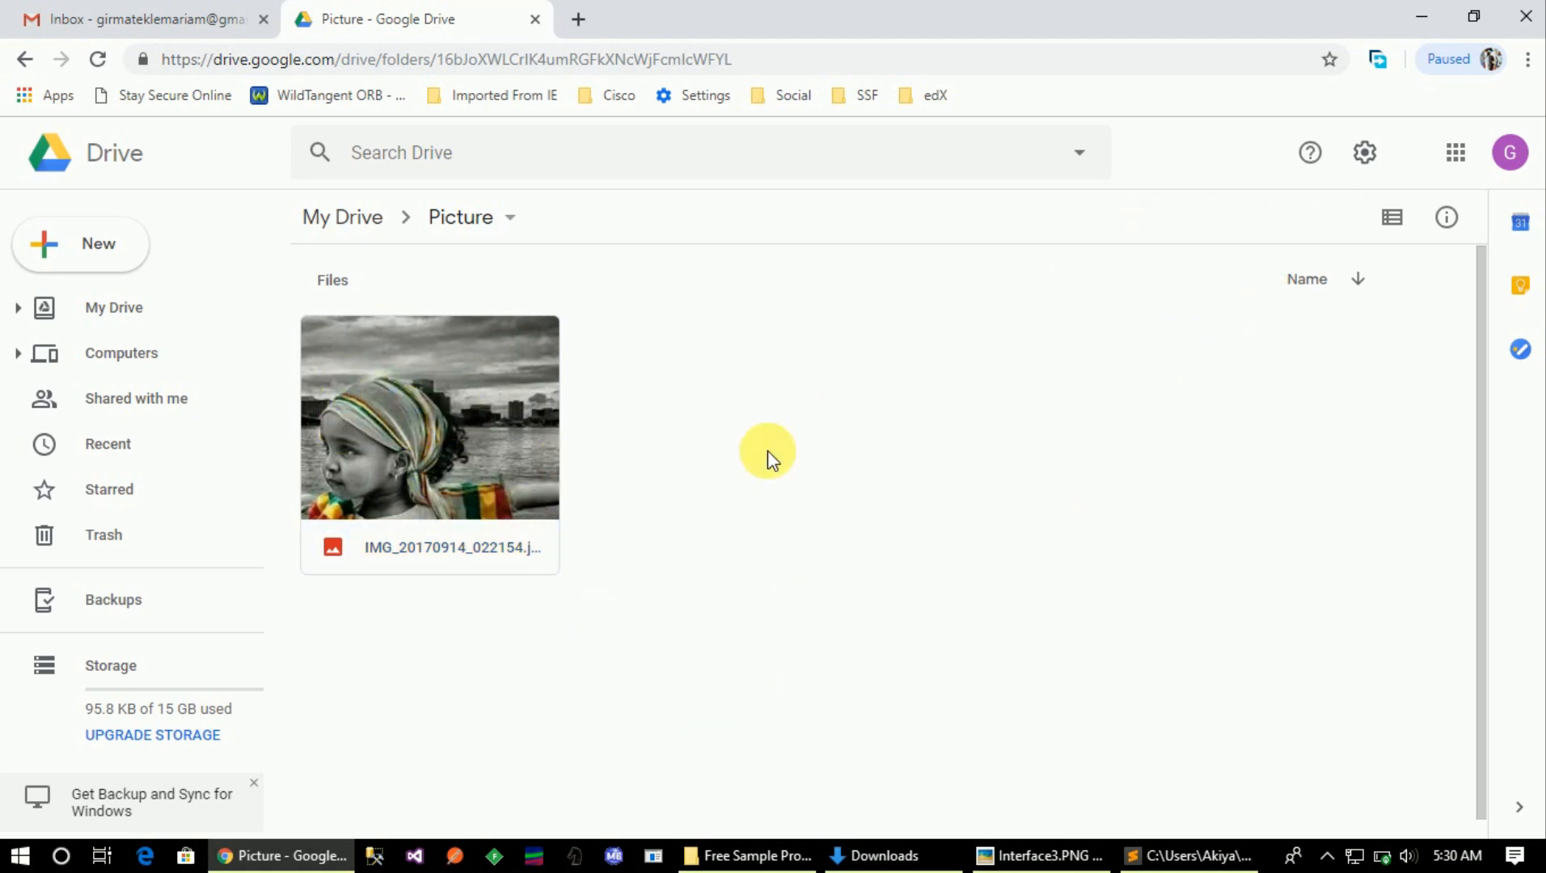
{"action": "left_click", "coordinate": [447, 347]}
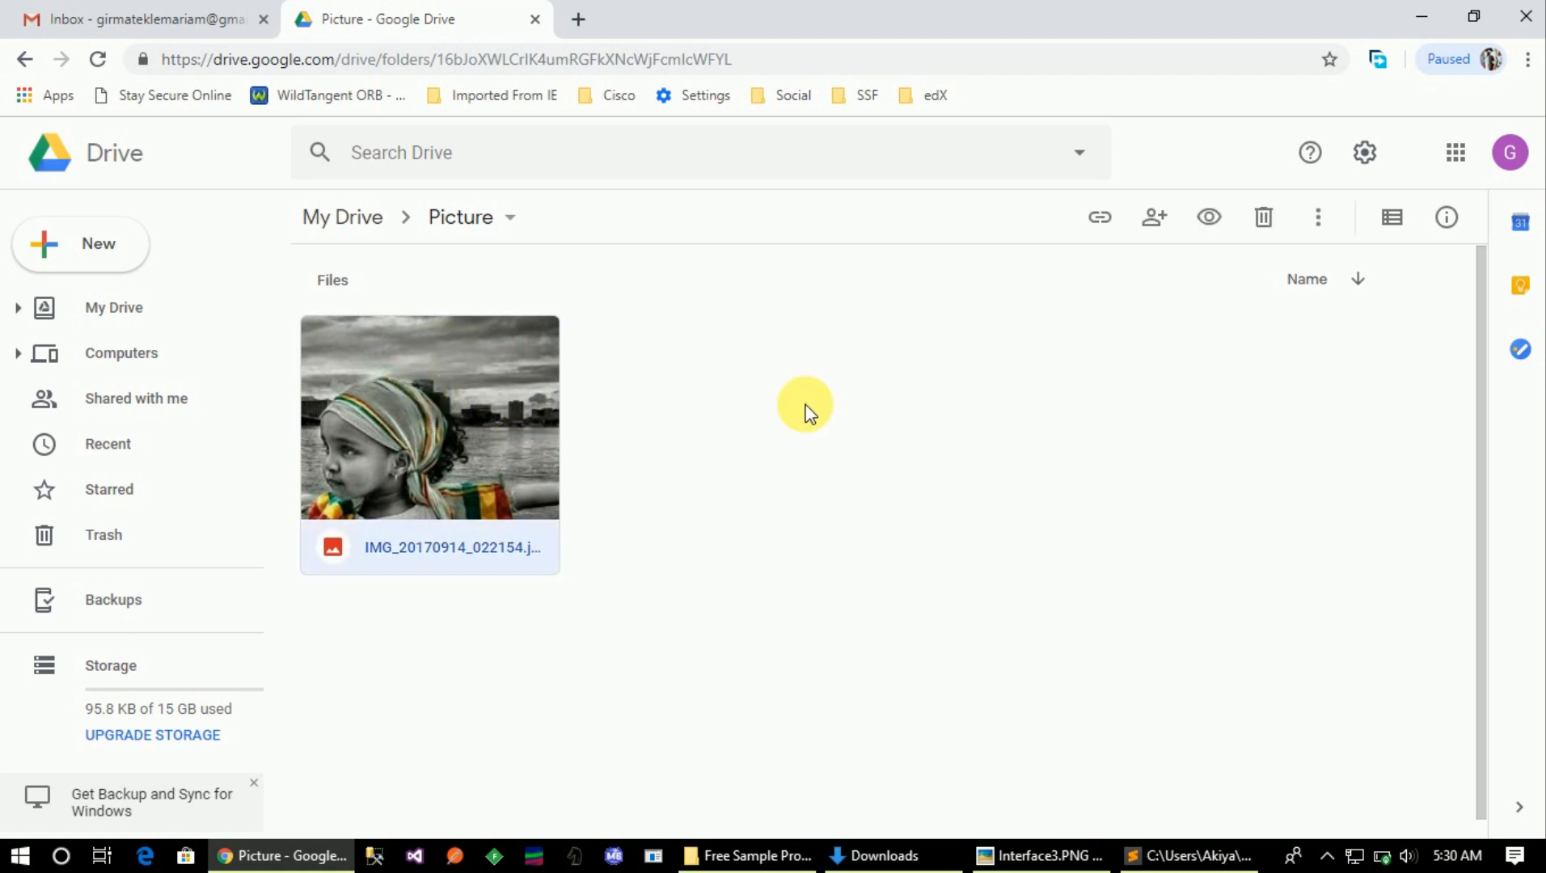
Step: Turn on link sharing for the selected image and switch it back off
{"action": "left_click", "coordinate": [1100, 219]}
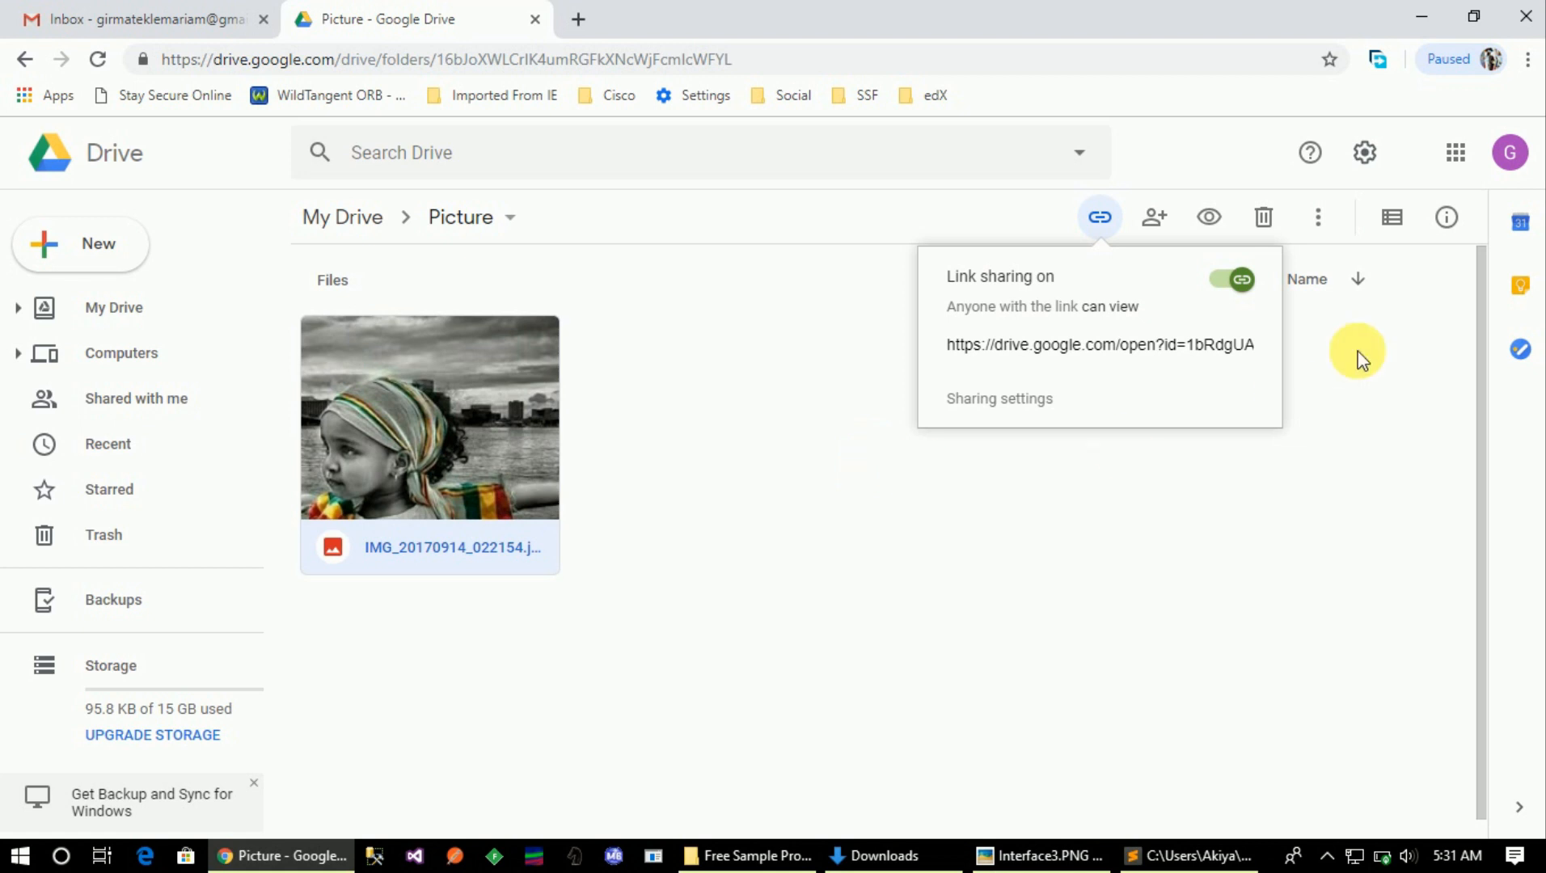
{"action": "left_click", "coordinate": [1233, 275]}
Step: Start sharing the selected image with others and add two recipients from the suggested e-mail addresses
{"action": "left_click", "coordinate": [1158, 220]}
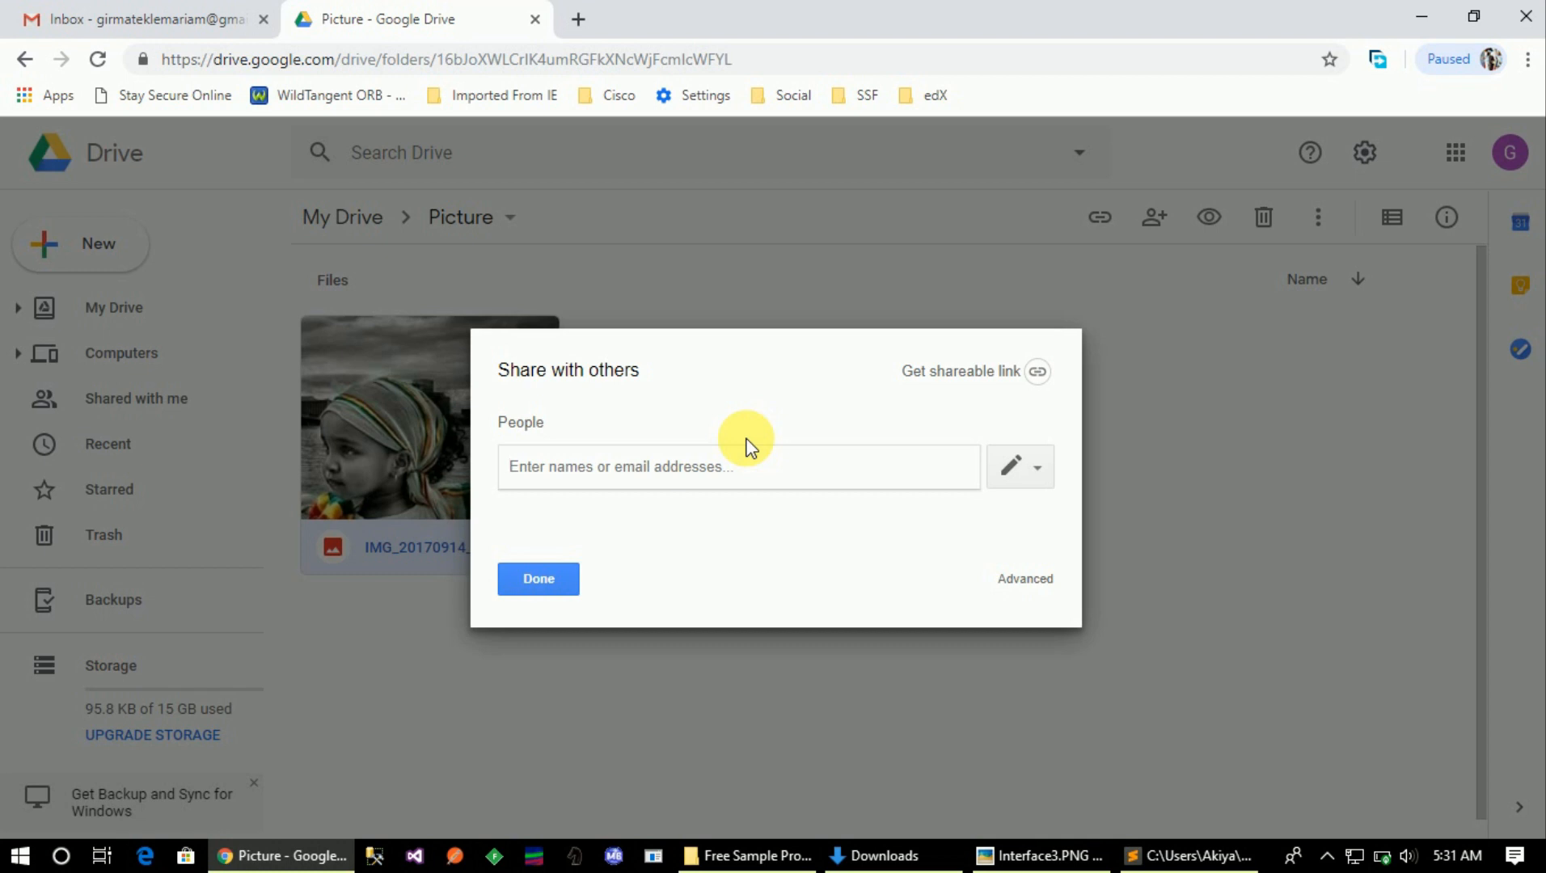
{"action": "type", "text": "12"}
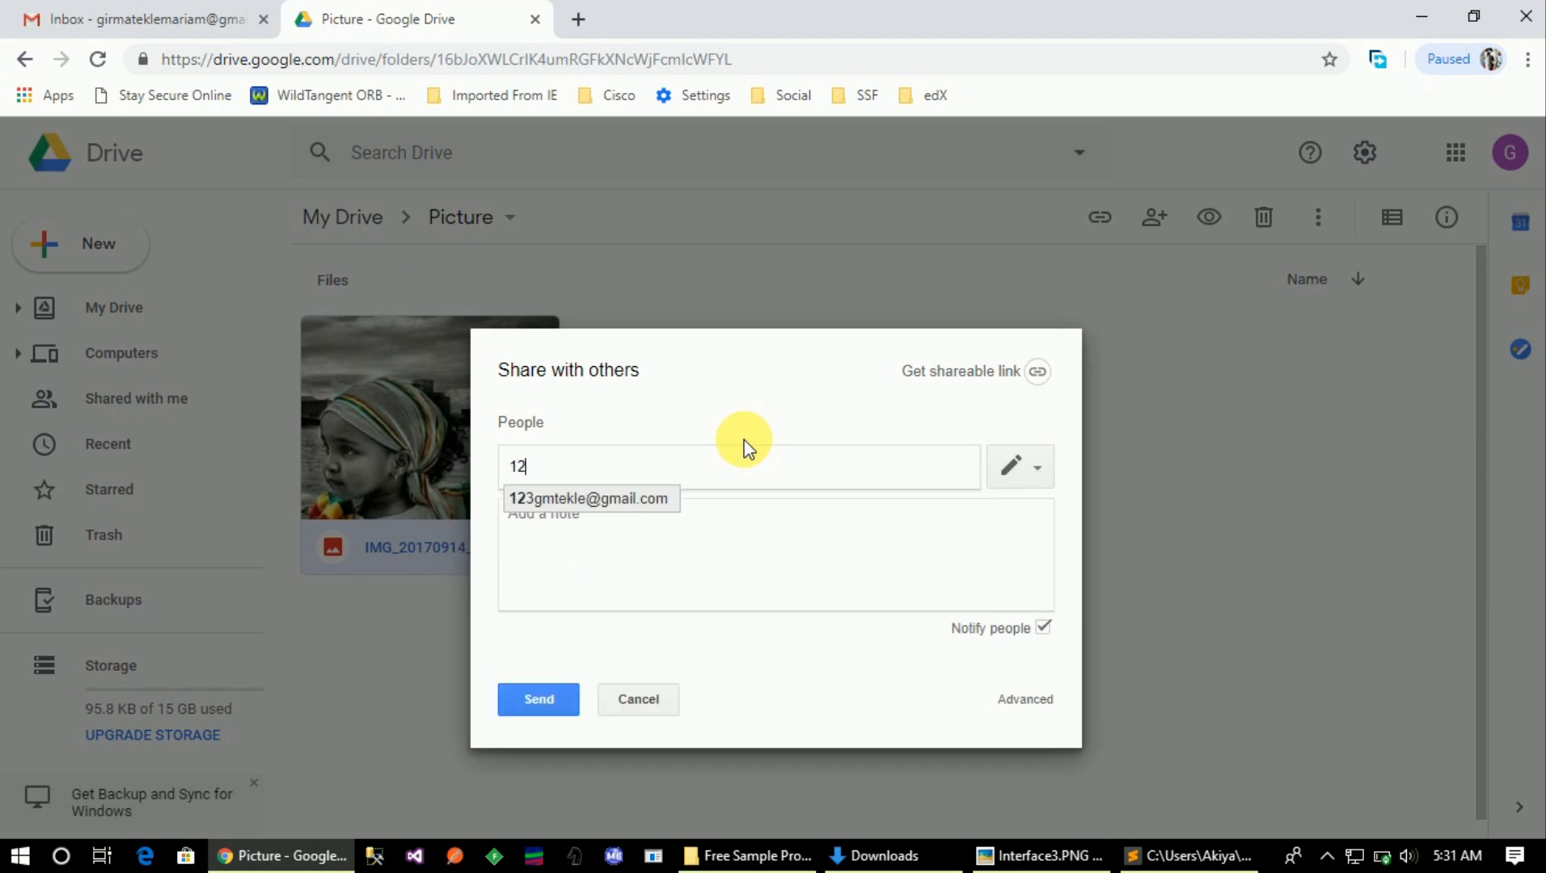
{"action": "left_click", "coordinate": [635, 501]}
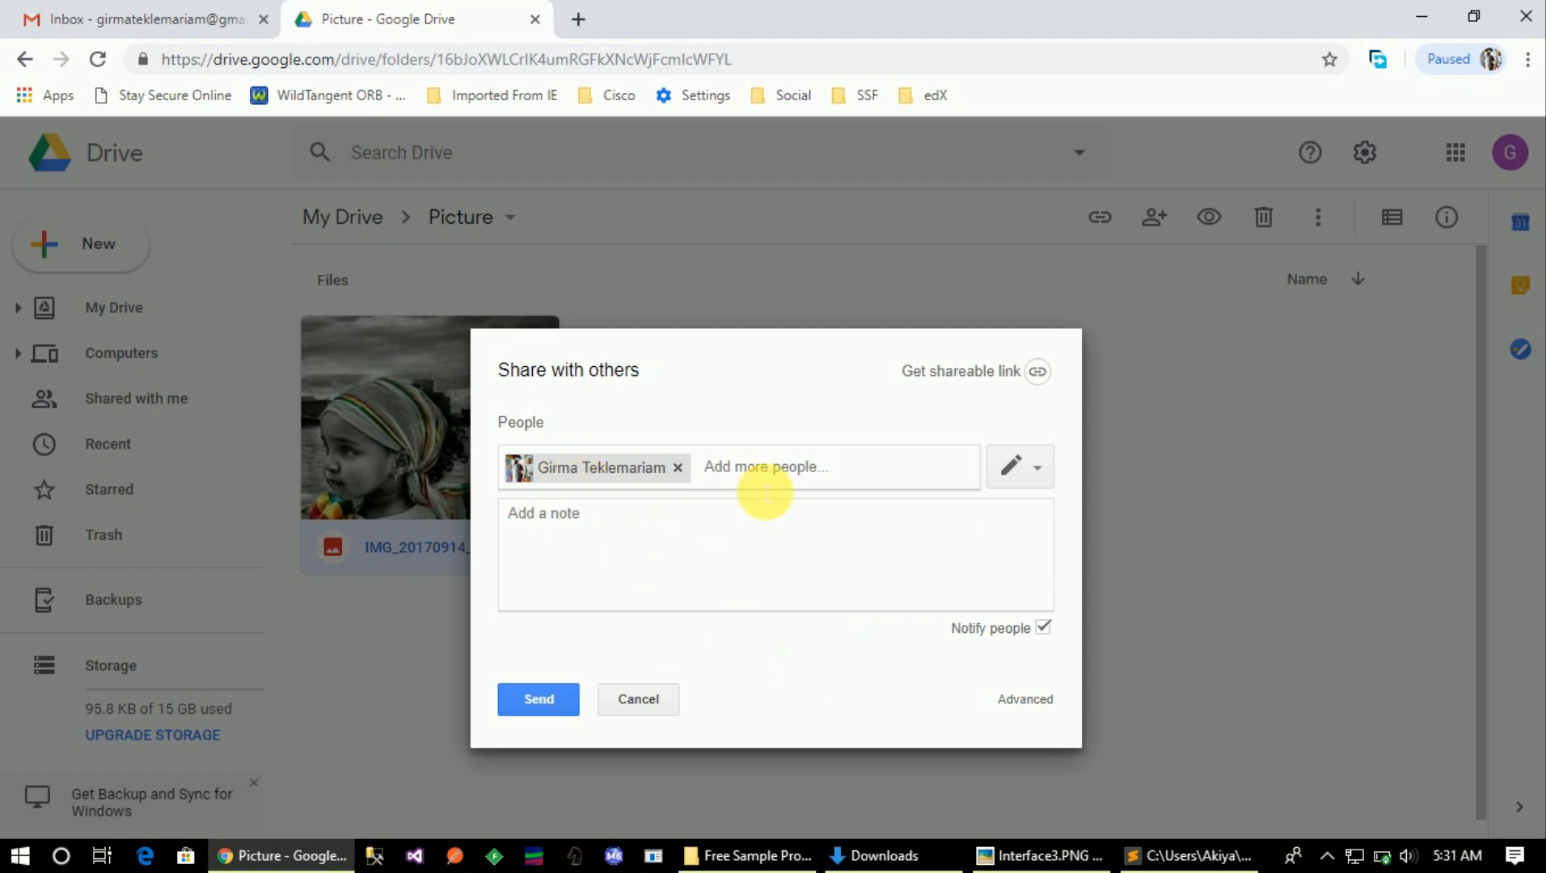
{"action": "type", "text": "ed"}
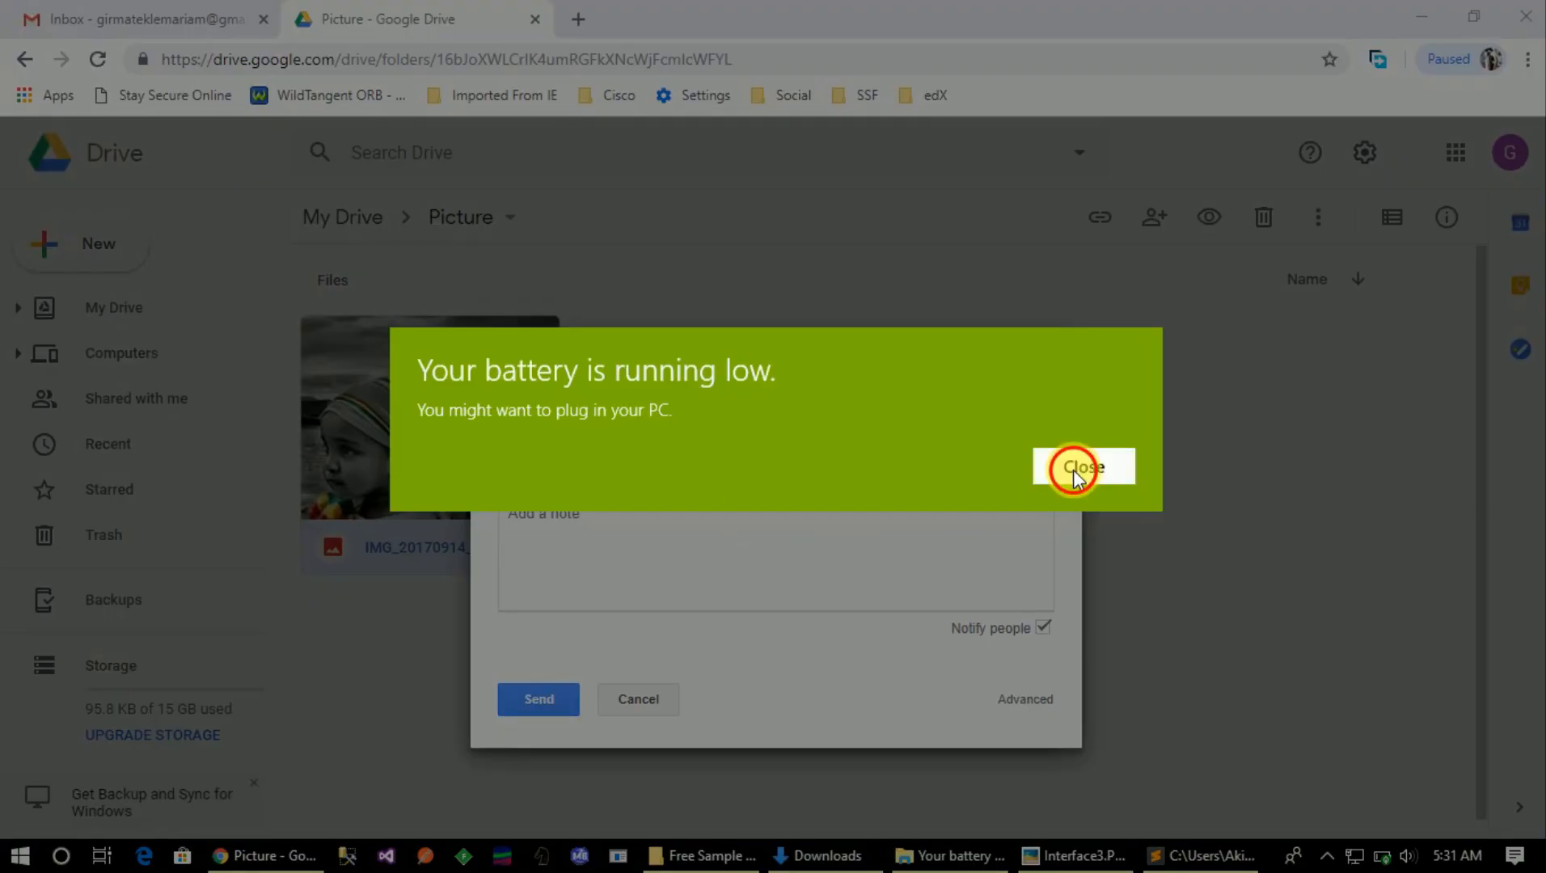
{"action": "left_click", "coordinate": [1076, 471]}
{"action": "left_click", "coordinate": [733, 468]}
{"action": "type", "text": "ed"}
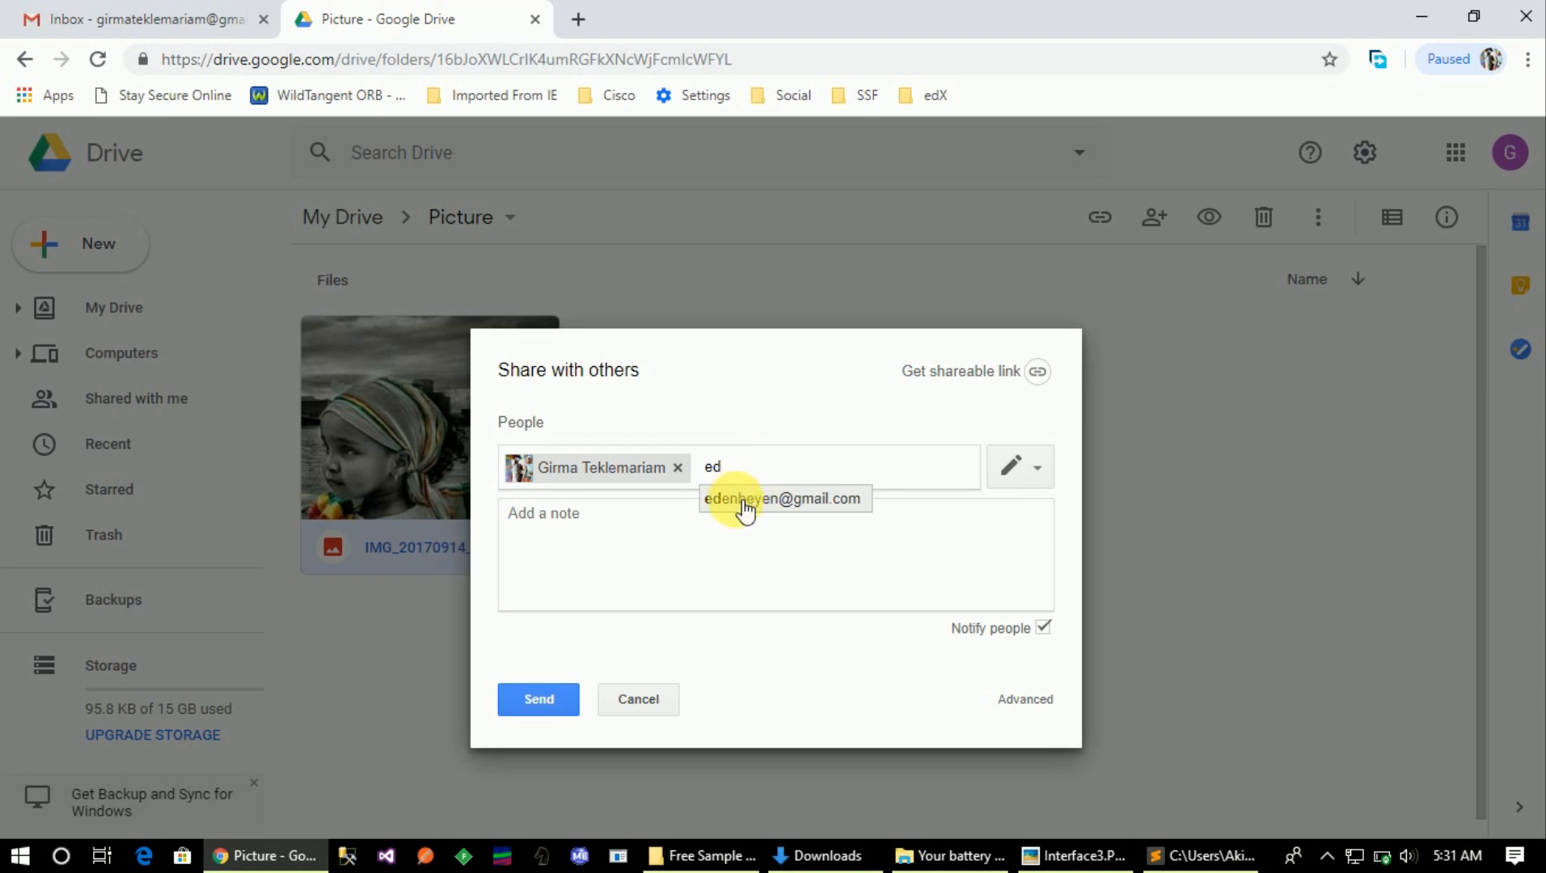
{"action": "left_click", "coordinate": [742, 503]}
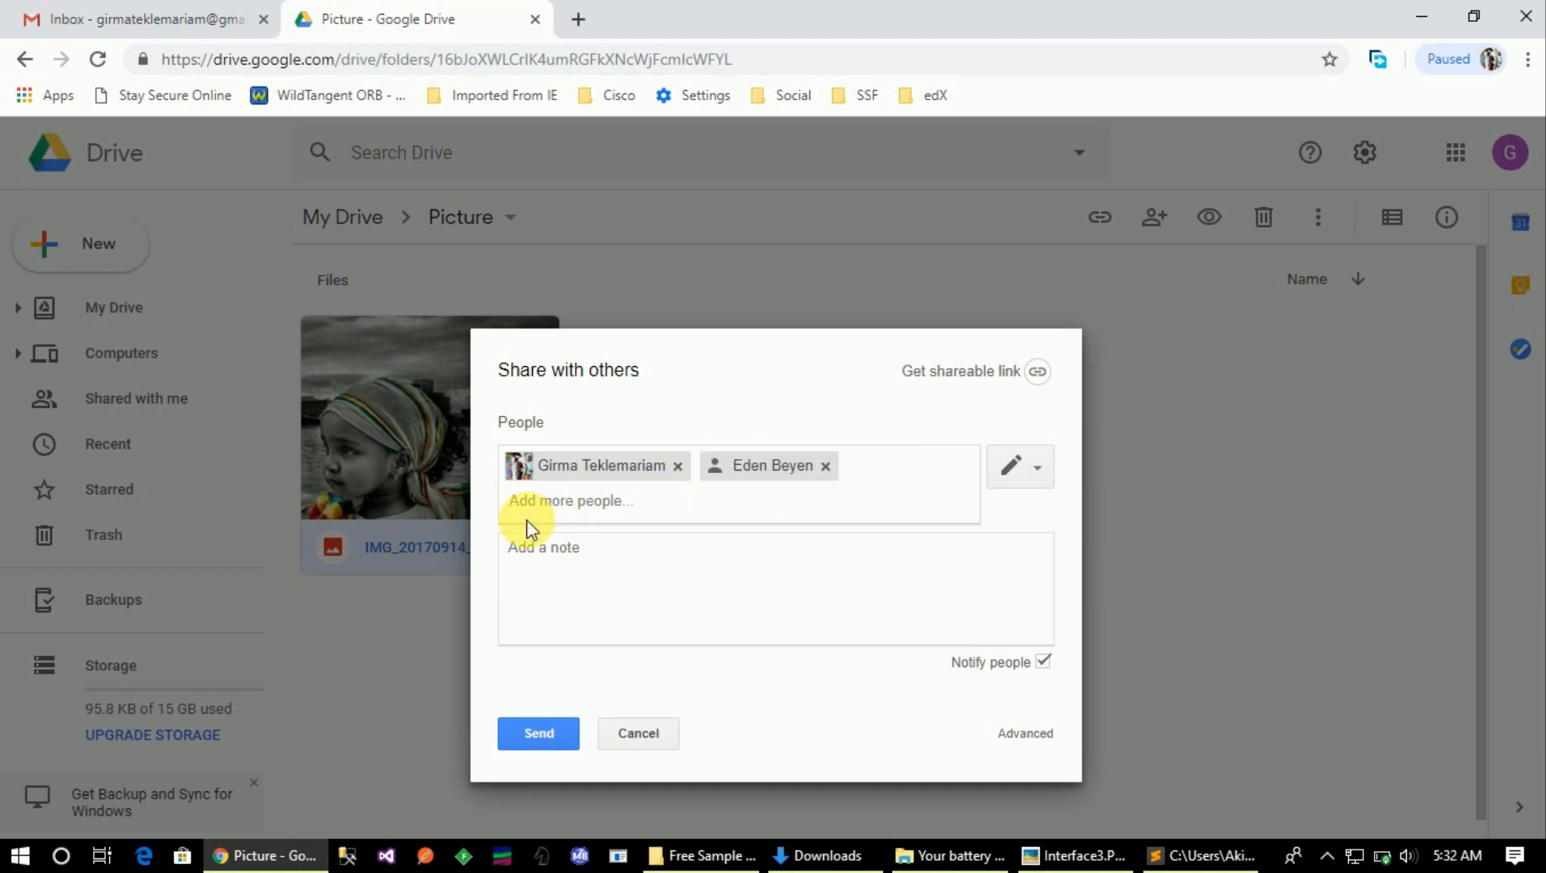
Step: Add the note "picture" to the image's sharing invitation, send it to both recipients, and deselect the image
{"action": "left_click", "coordinate": [562, 576]}
{"action": "type", "text": "pi"}
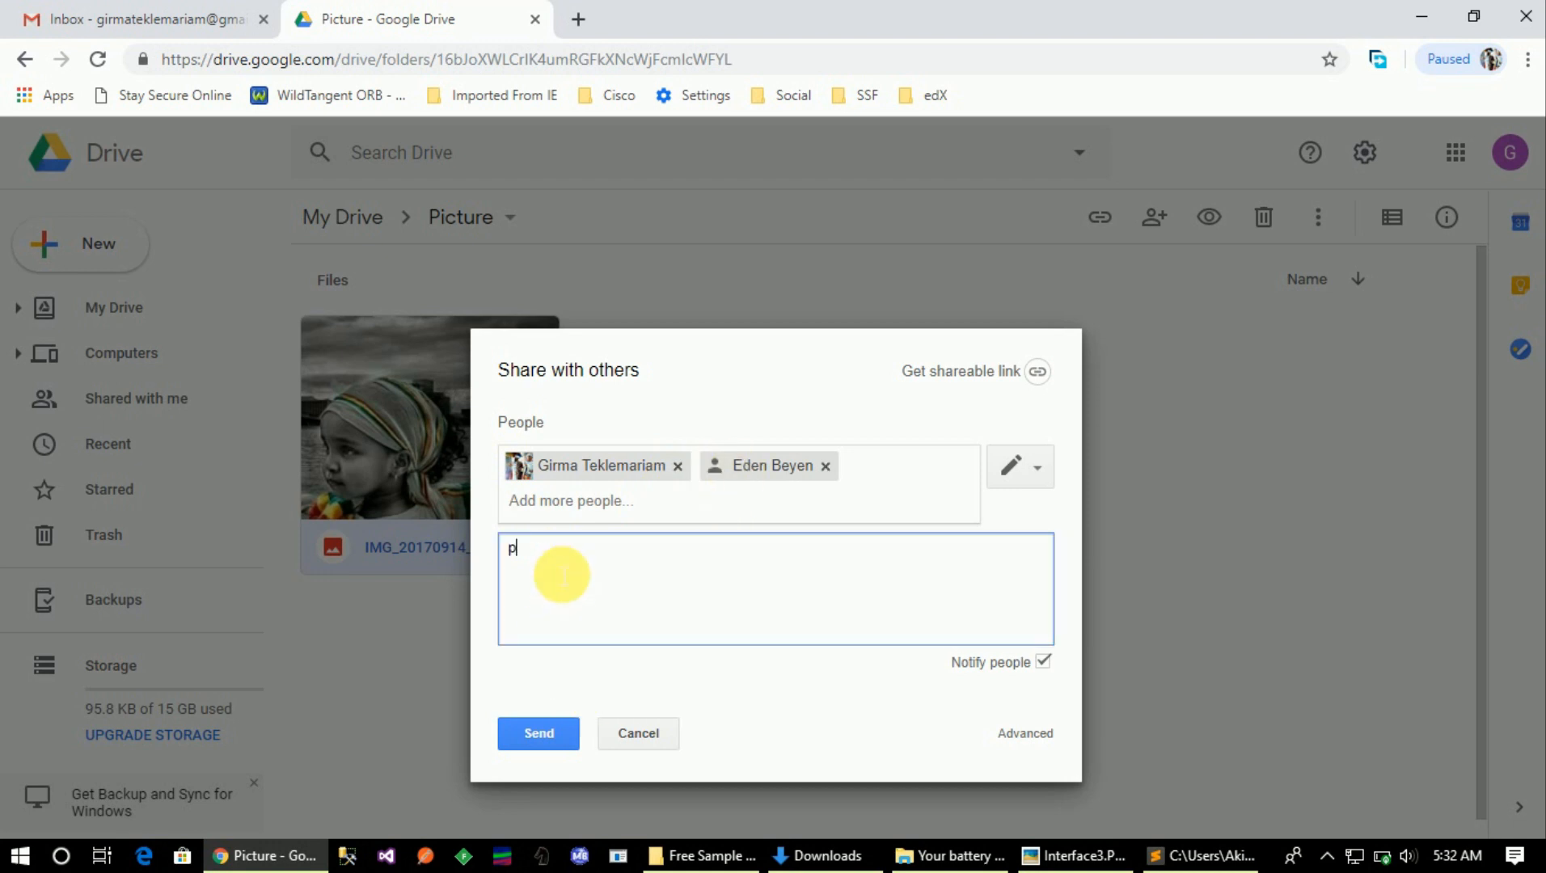
{"action": "type", "text": "cture"}
{"action": "left_click", "coordinate": [533, 739]}
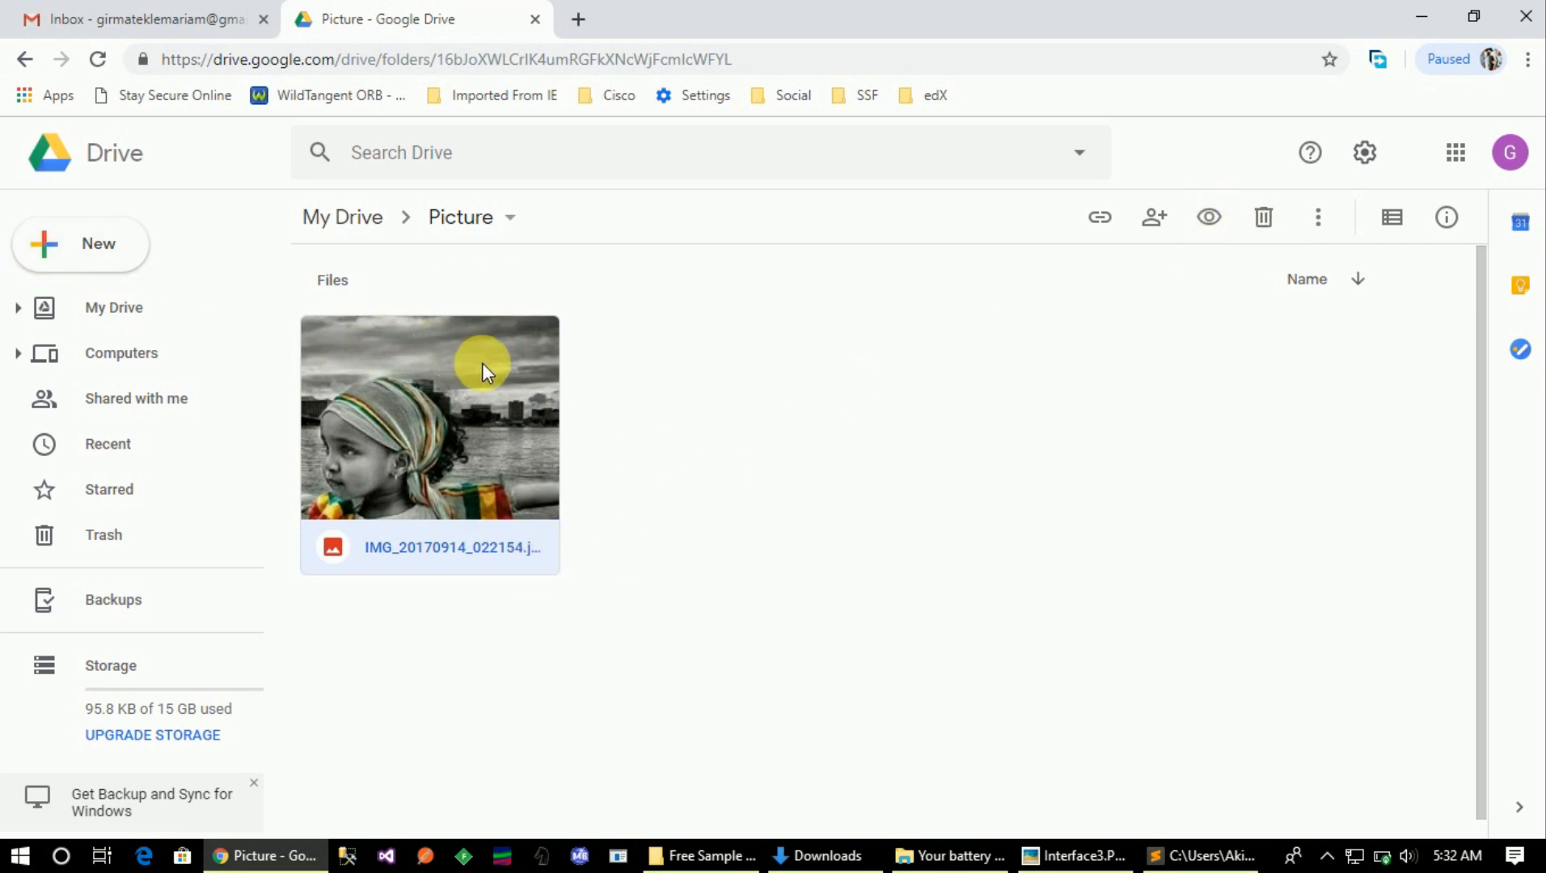
{"action": "left_click", "coordinate": [635, 399]}
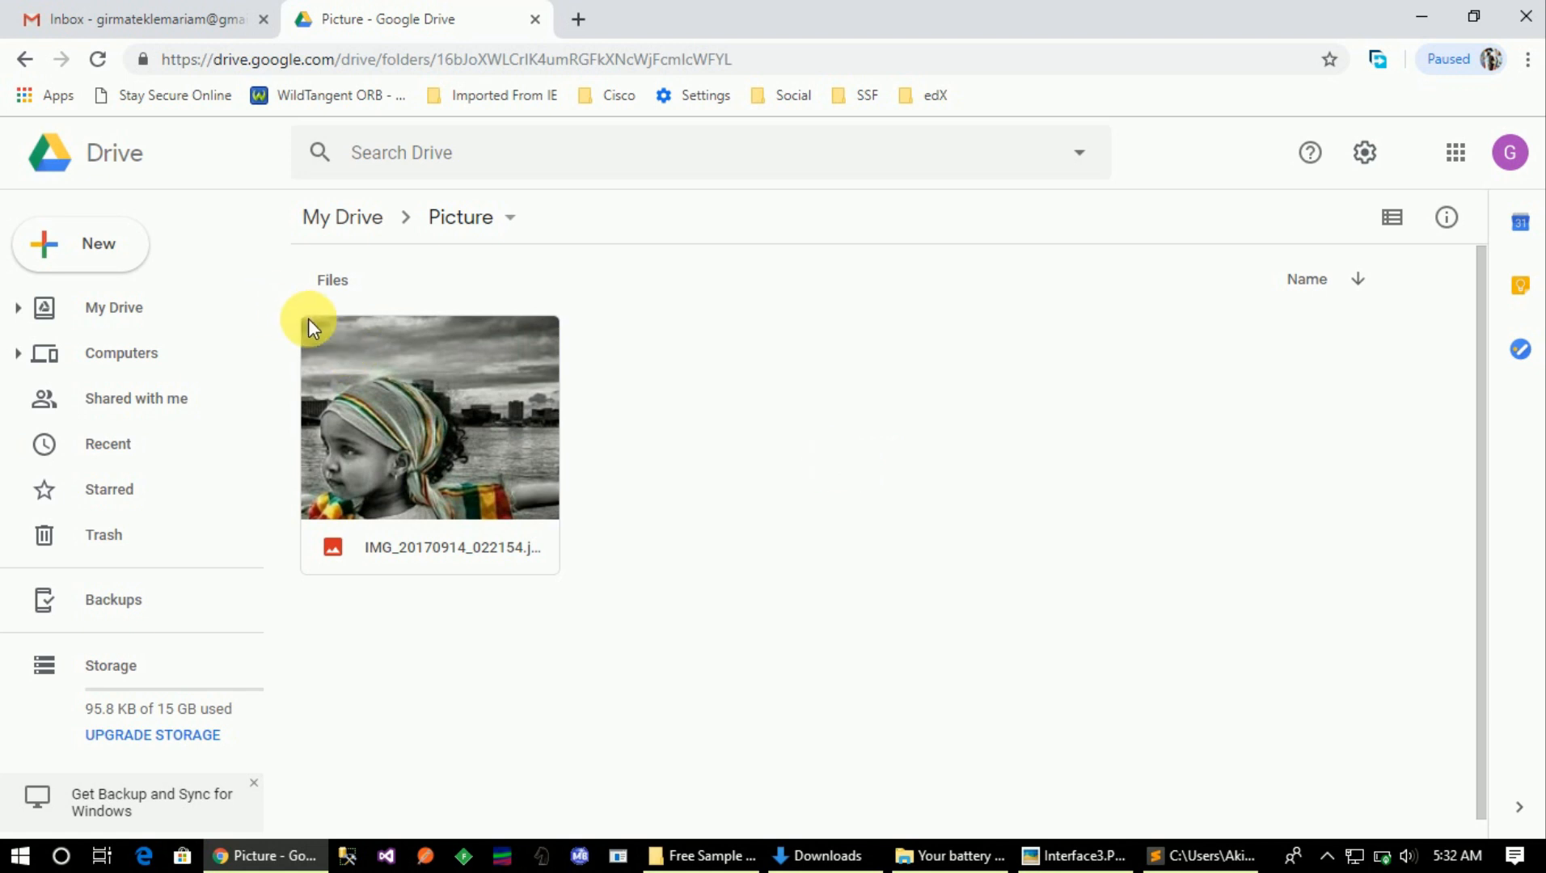
Step: Create a Google Docs document in the Picture folder and fill it with the Google Drive paragraphs from Edit.txt in Sublime Text, starting with "G"
{"action": "left_click", "coordinate": [119, 251]}
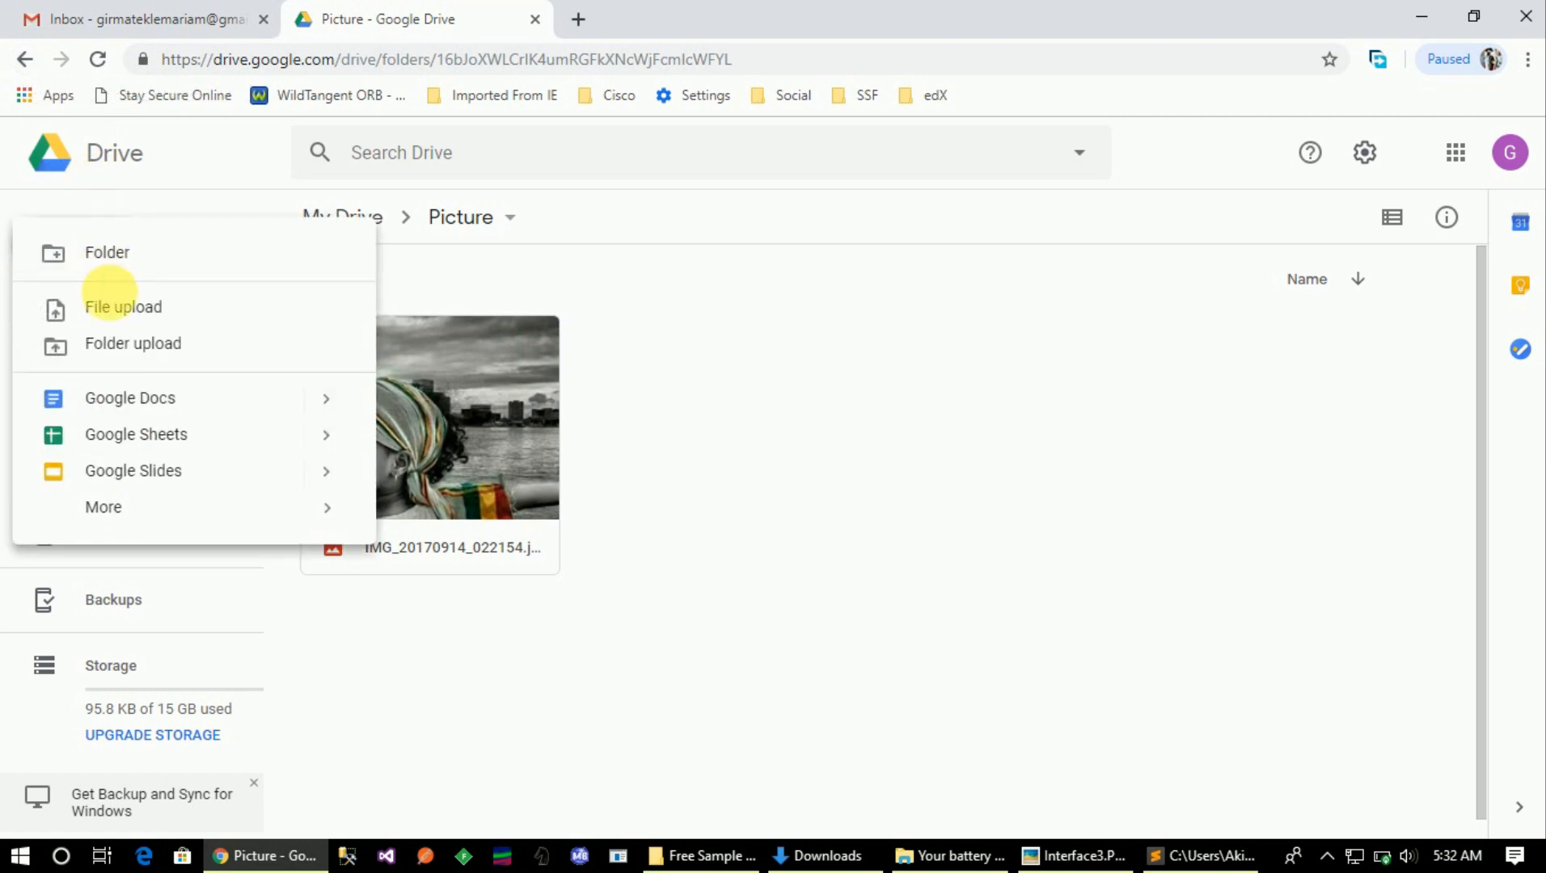
{"action": "left_click", "coordinate": [135, 398]}
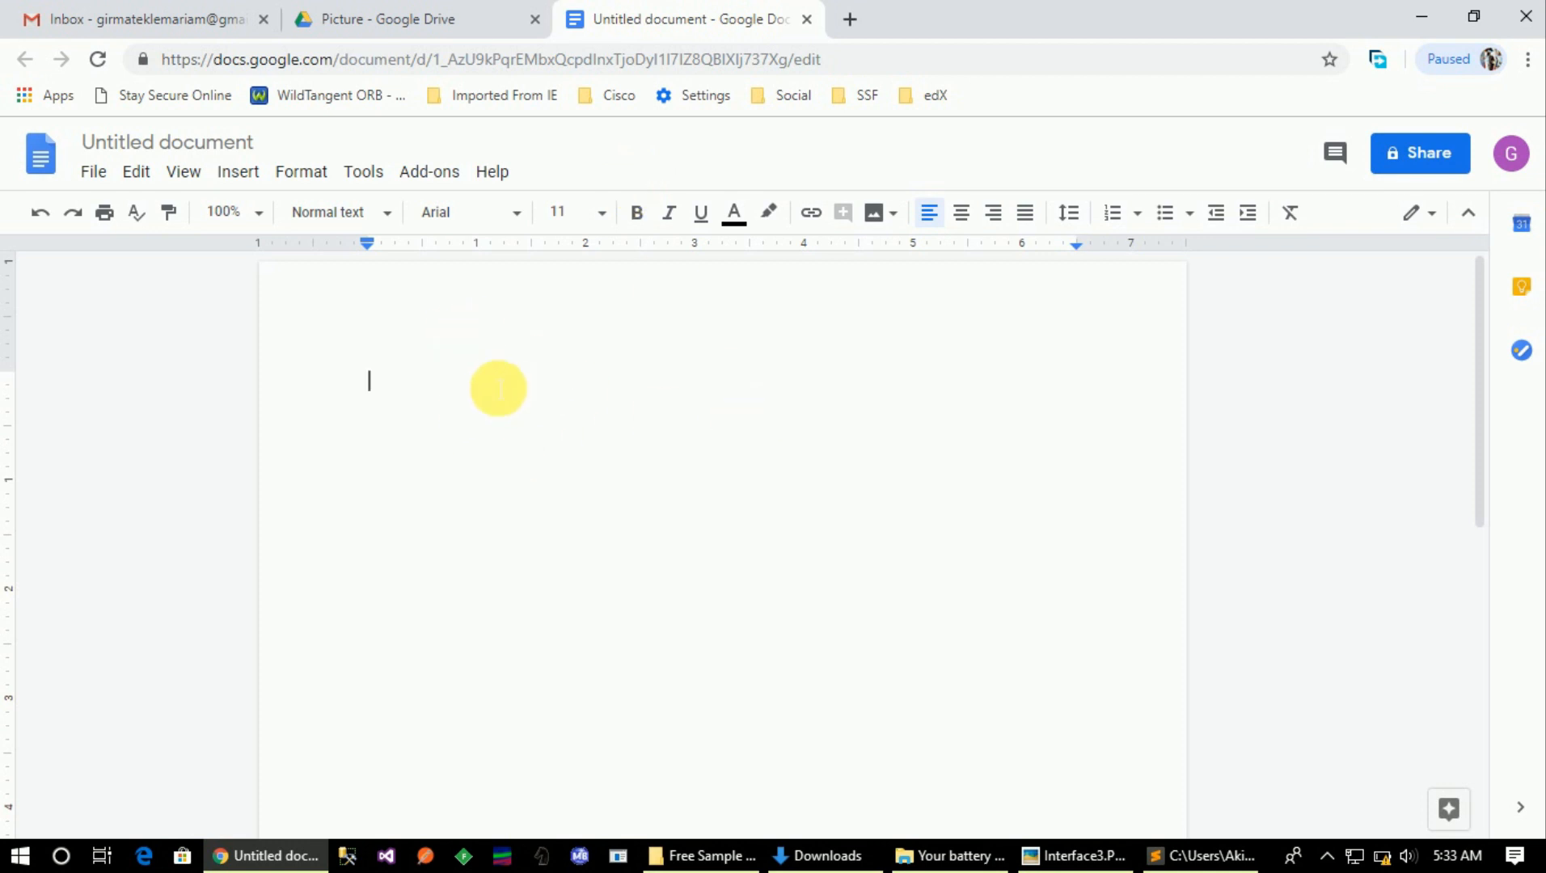
{"action": "left_click", "coordinate": [1209, 859]}
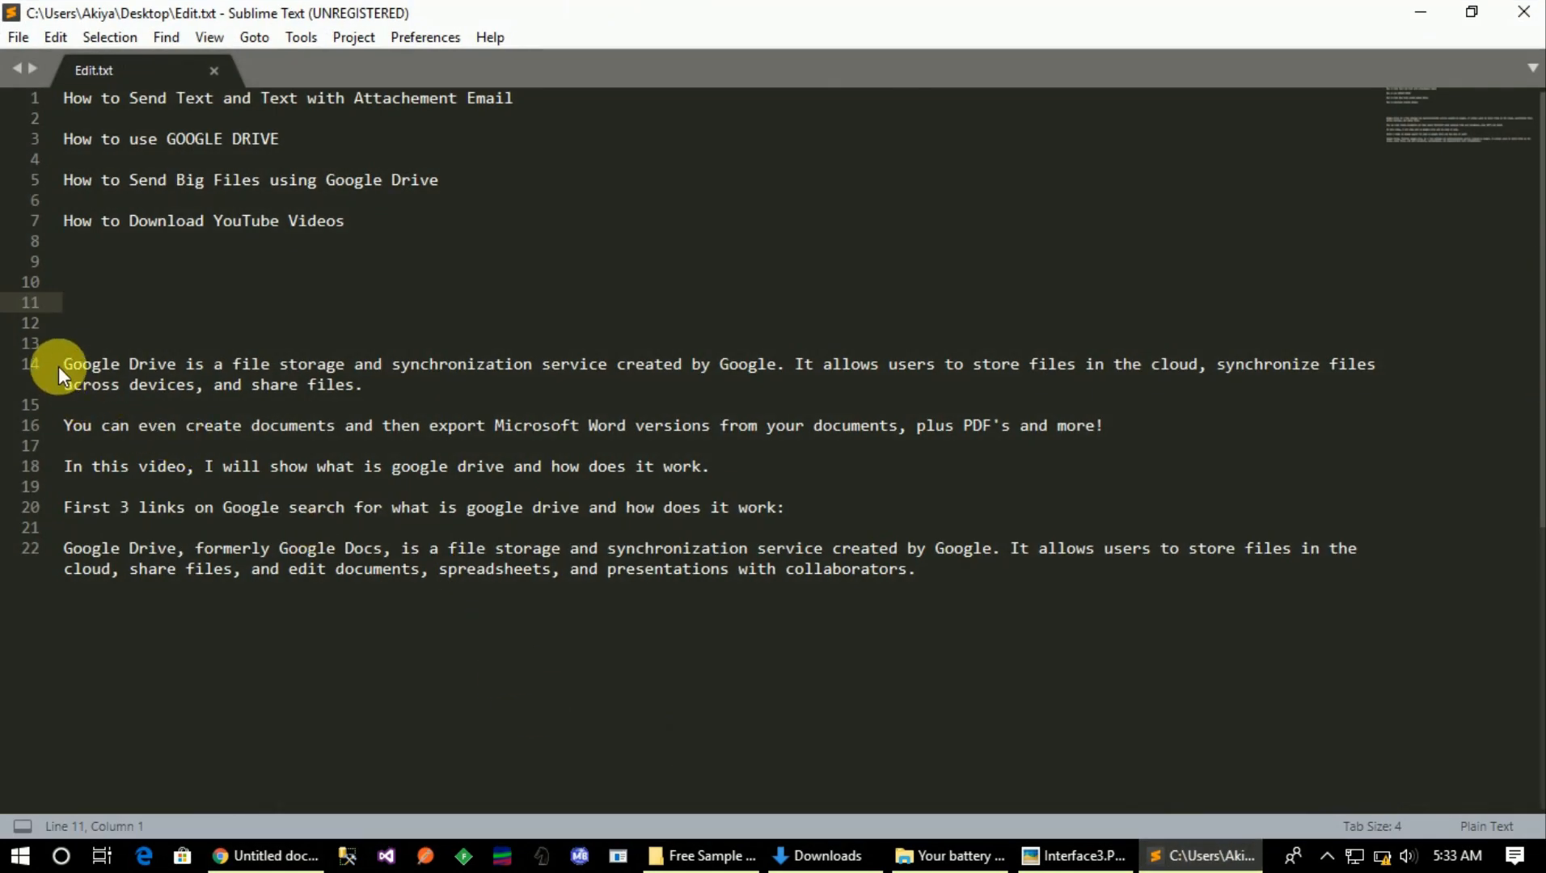
{"action": "left_click_drag", "start_coordinate": [58, 367], "coordinate": [1061, 585]}
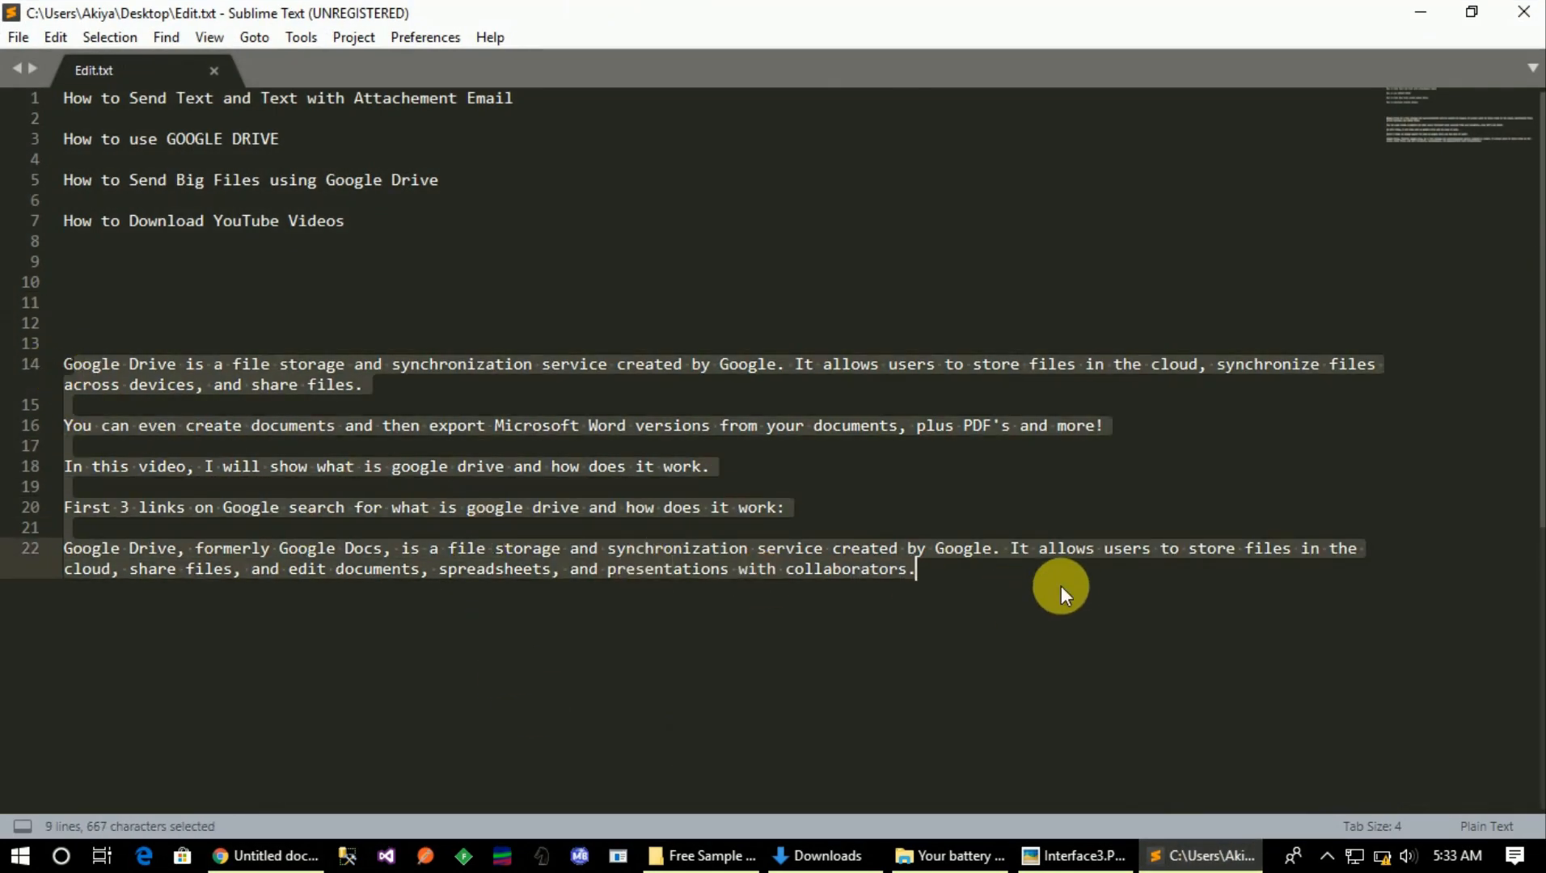
{"action": "left_click", "coordinate": [1419, 13]}
{"action": "left_click", "coordinate": [583, 390]}
{"action": "key", "text": "ctrl+v"}
{"action": "left_click", "coordinate": [374, 384]}
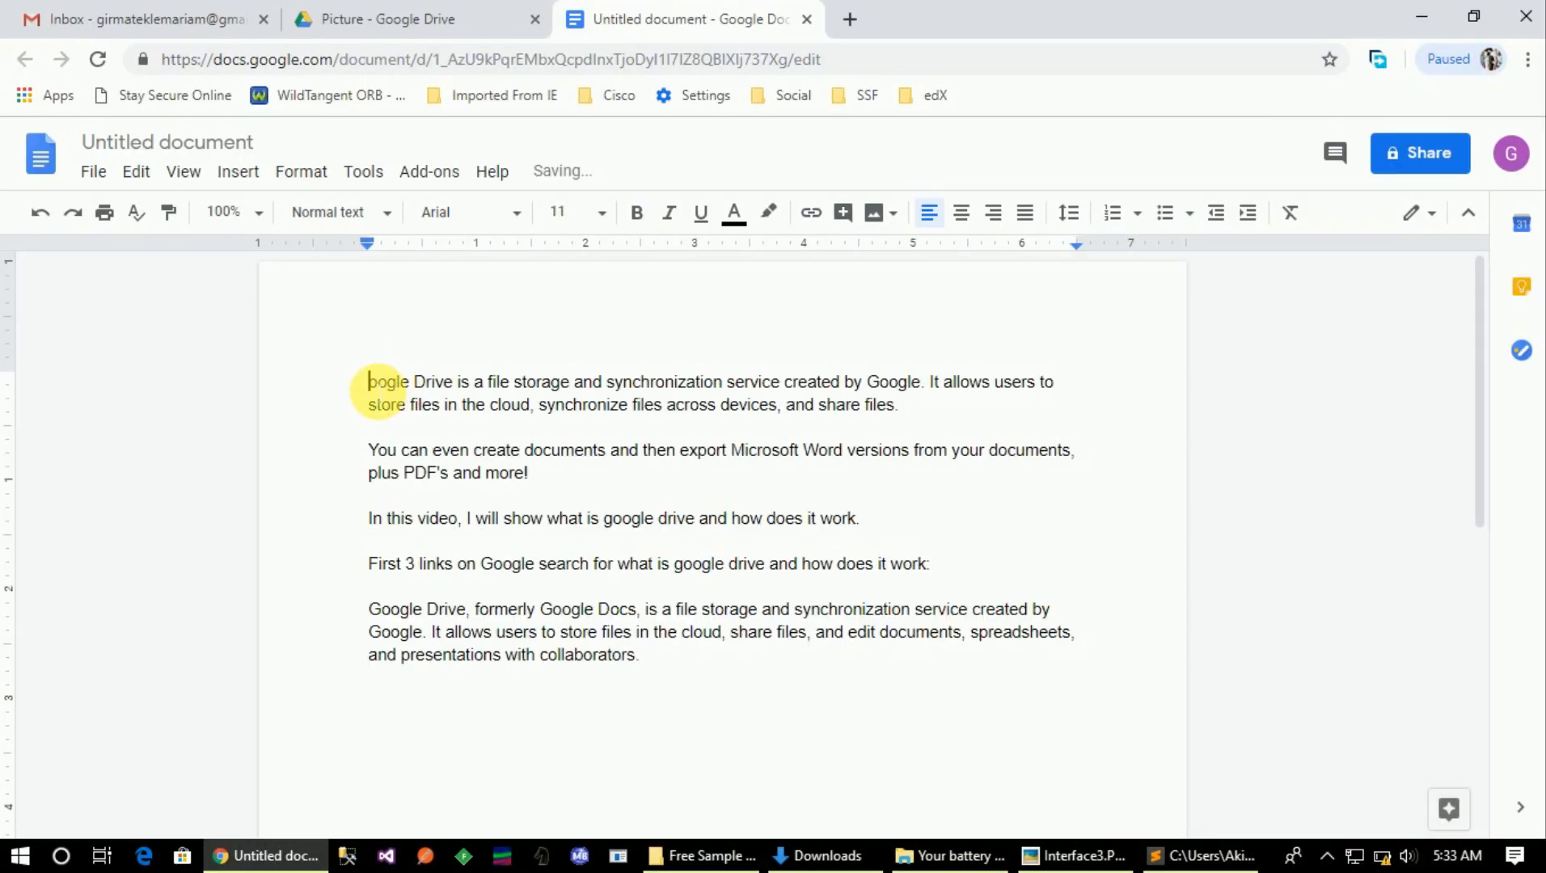
{"action": "type", "text": "G"}
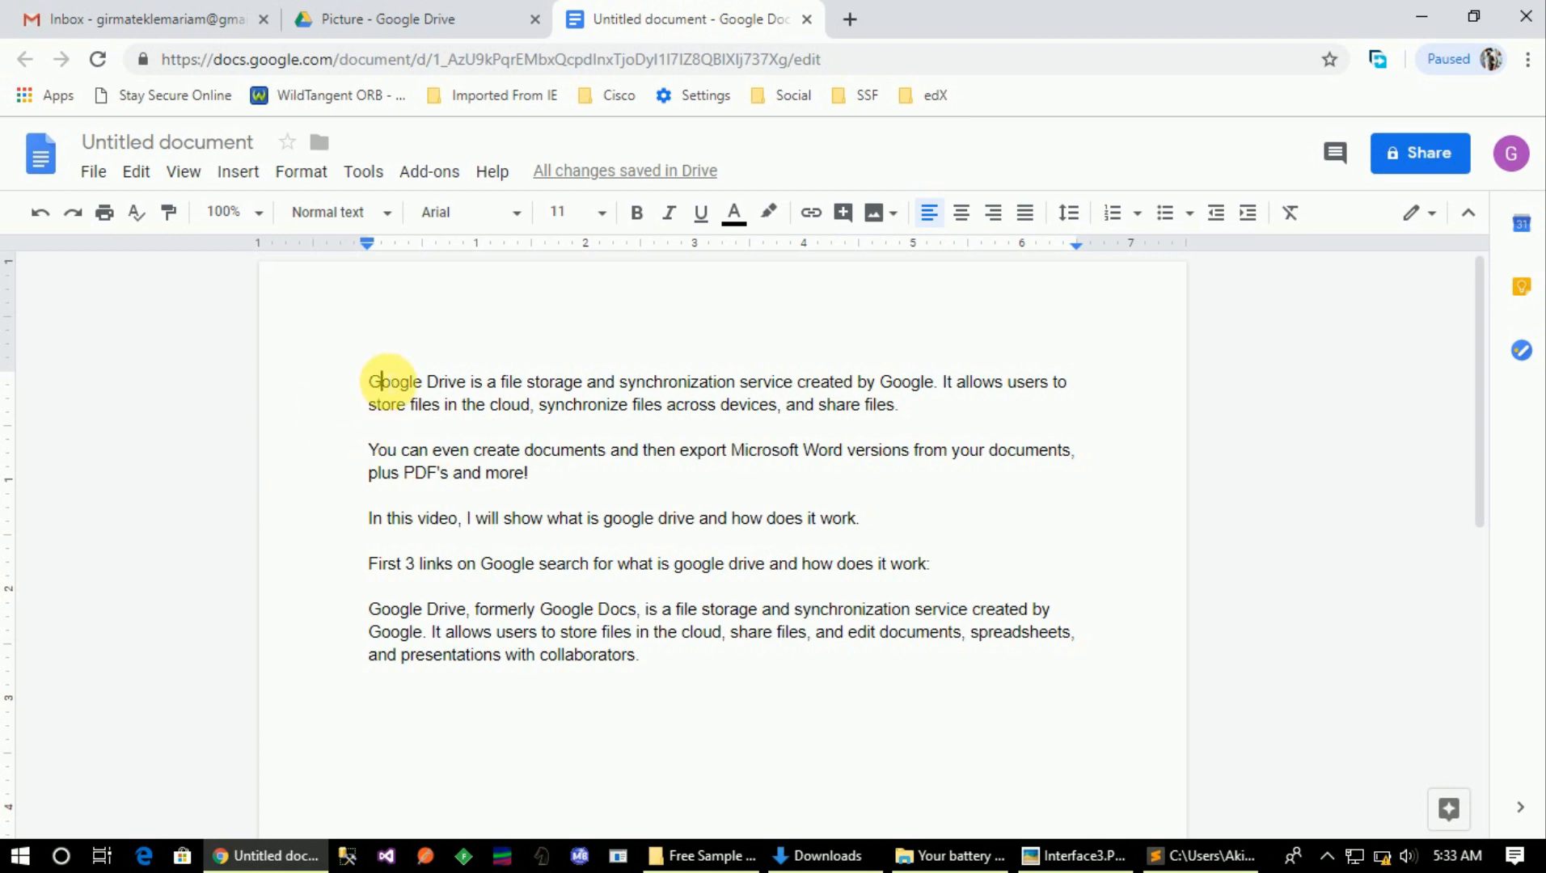
Step: Rename the untitled document to "Google Drive", using the first two words of its text
{"action": "left_click_drag", "start_coordinate": [371, 380], "coordinate": [481, 404]}
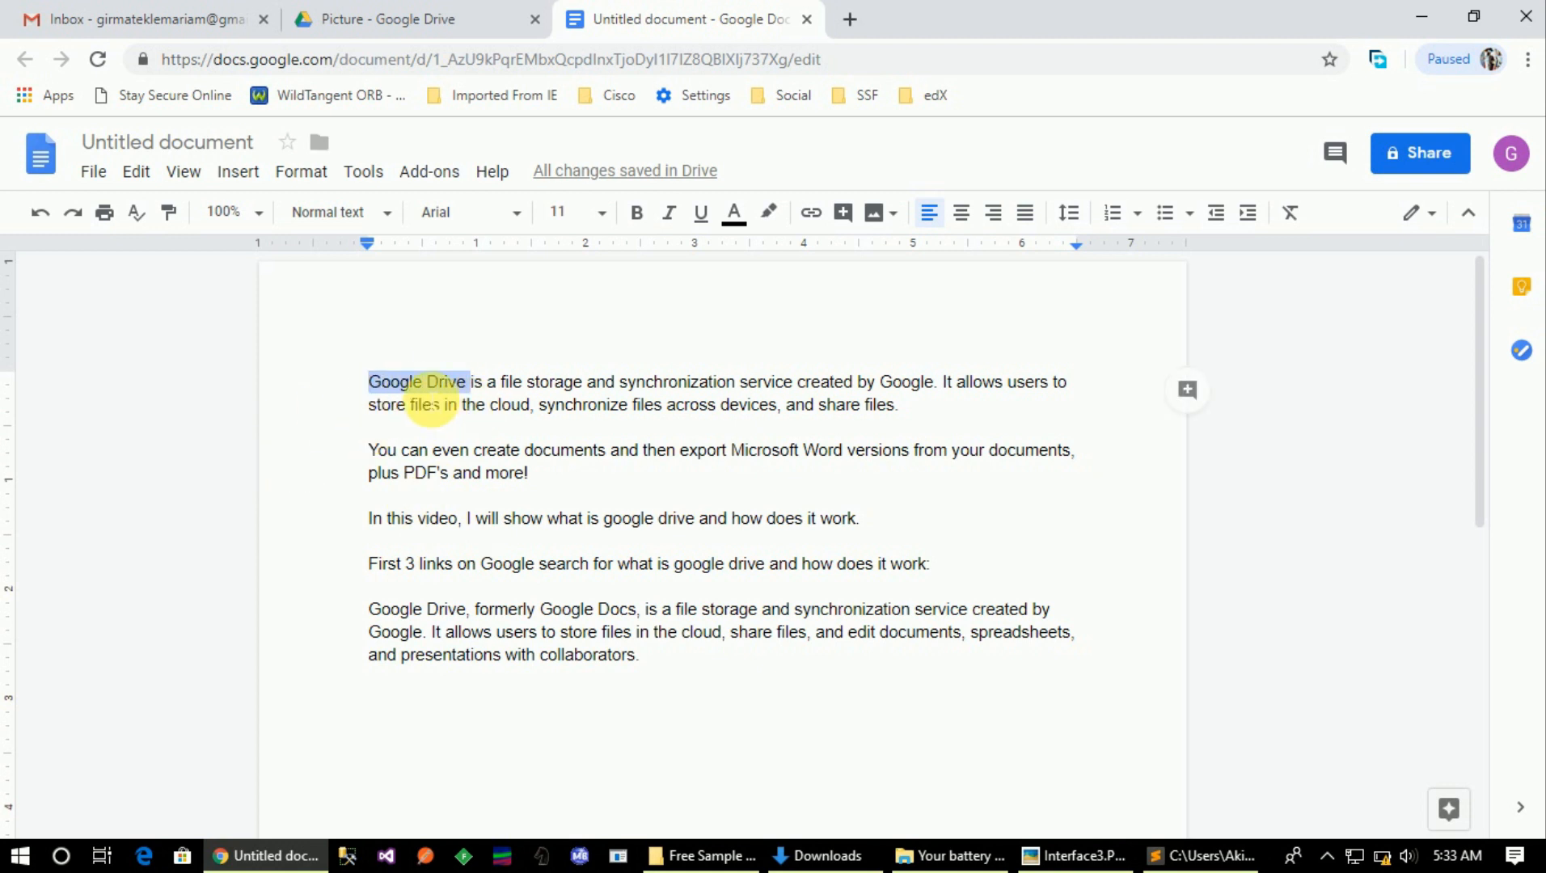
{"action": "left_click", "coordinate": [198, 146]}
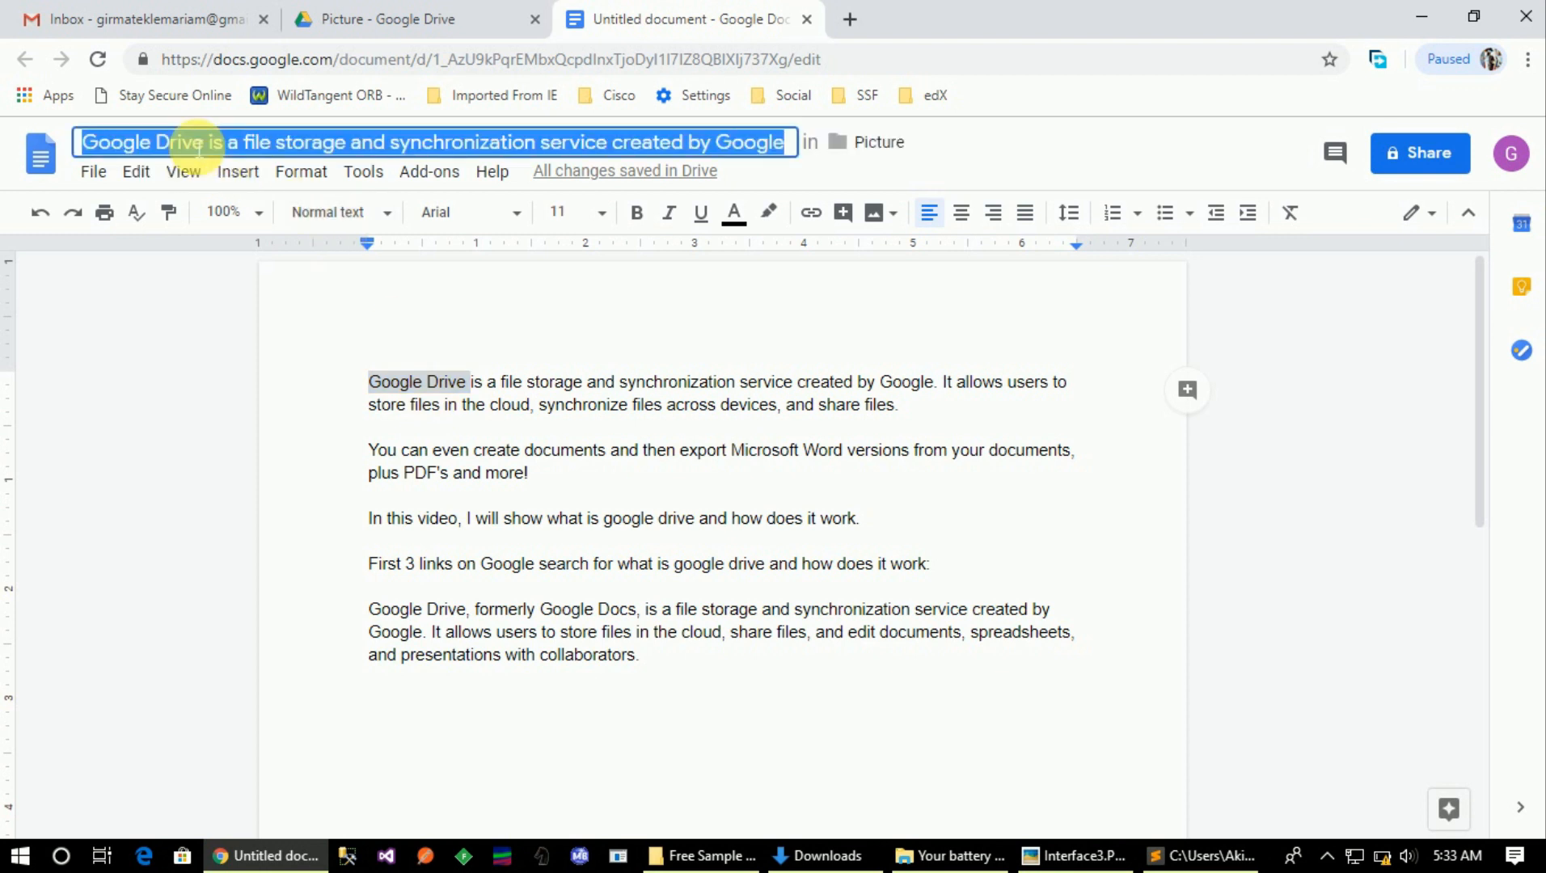
{"action": "key", "text": "ctrl+v"}
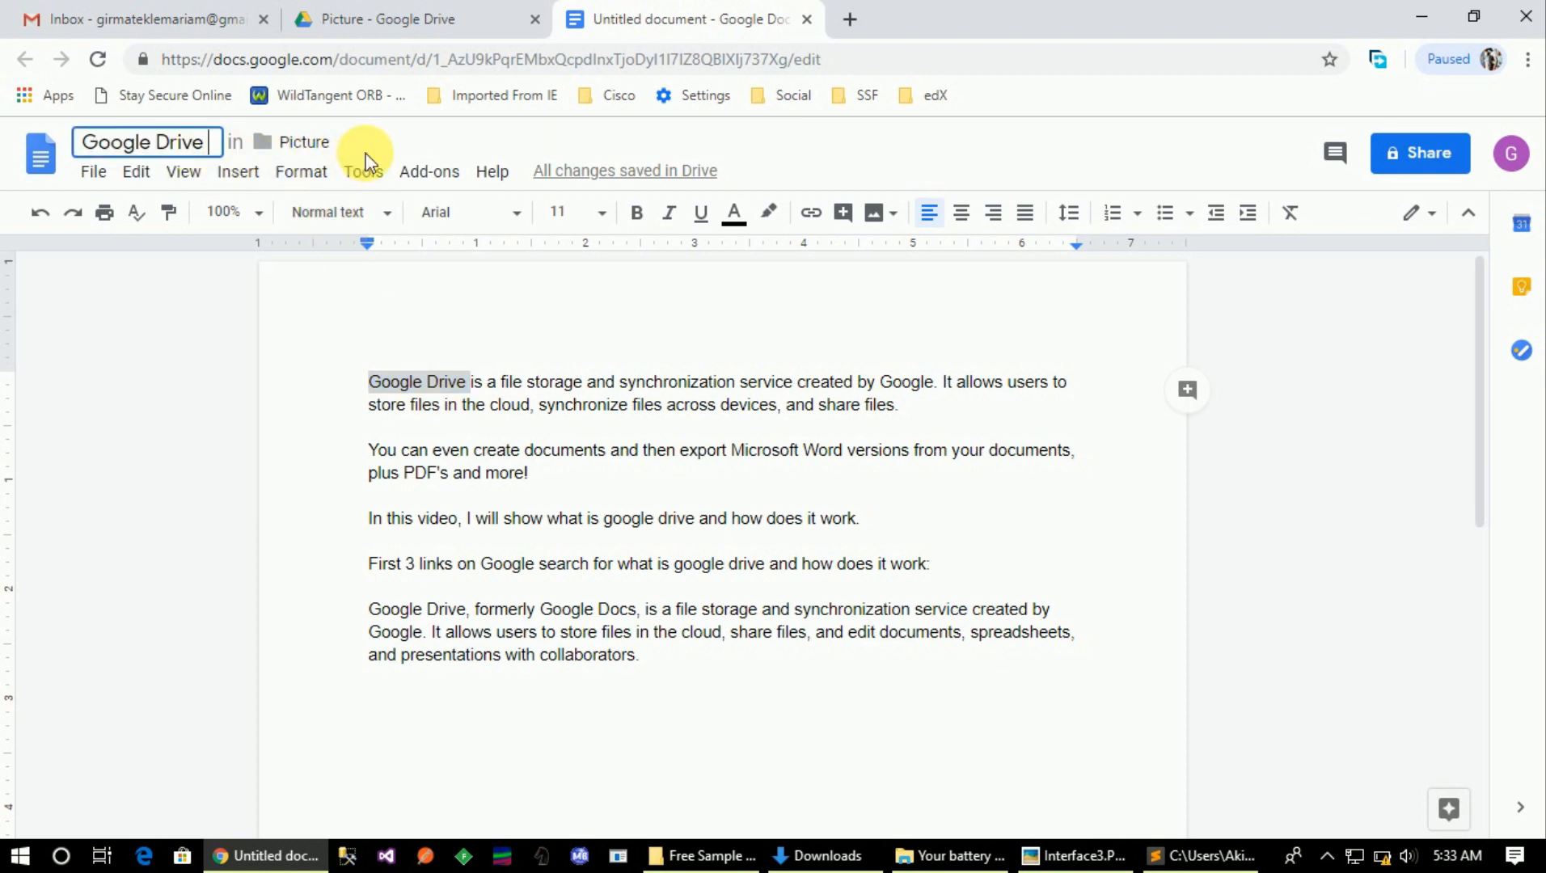
{"action": "left_click", "coordinate": [385, 147]}
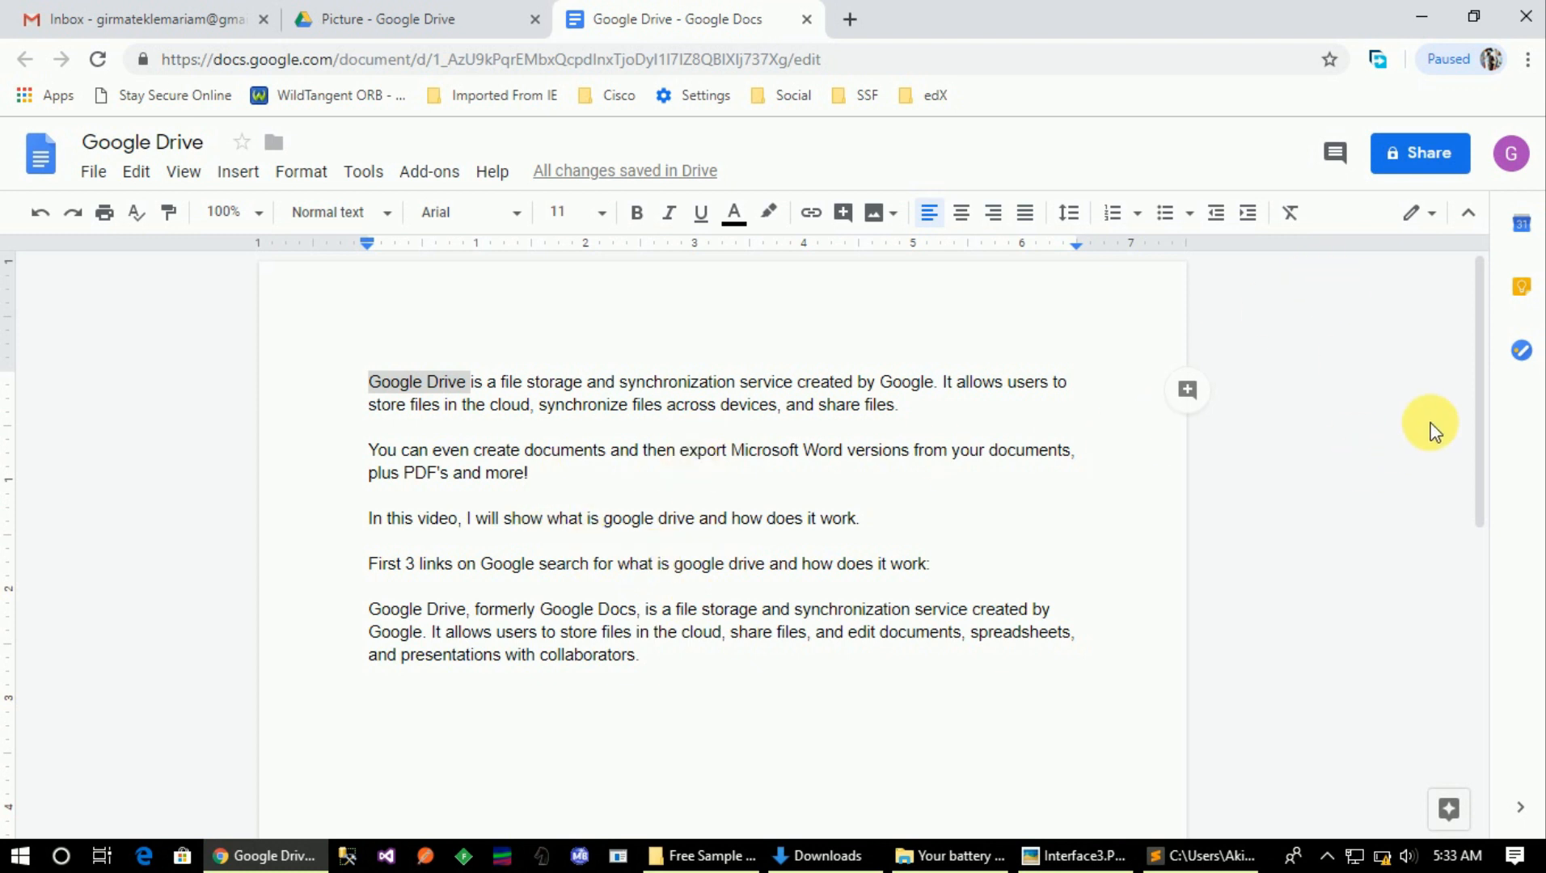
{"action": "mouse_move", "coordinate": [1483, 345]}
{"action": "left_mouse_down"}
{"action": "mouse_move", "coordinate": [1494, 625]}
{"action": "mouse_move", "coordinate": [1507, 339]}
{"action": "left_mouse_up"}
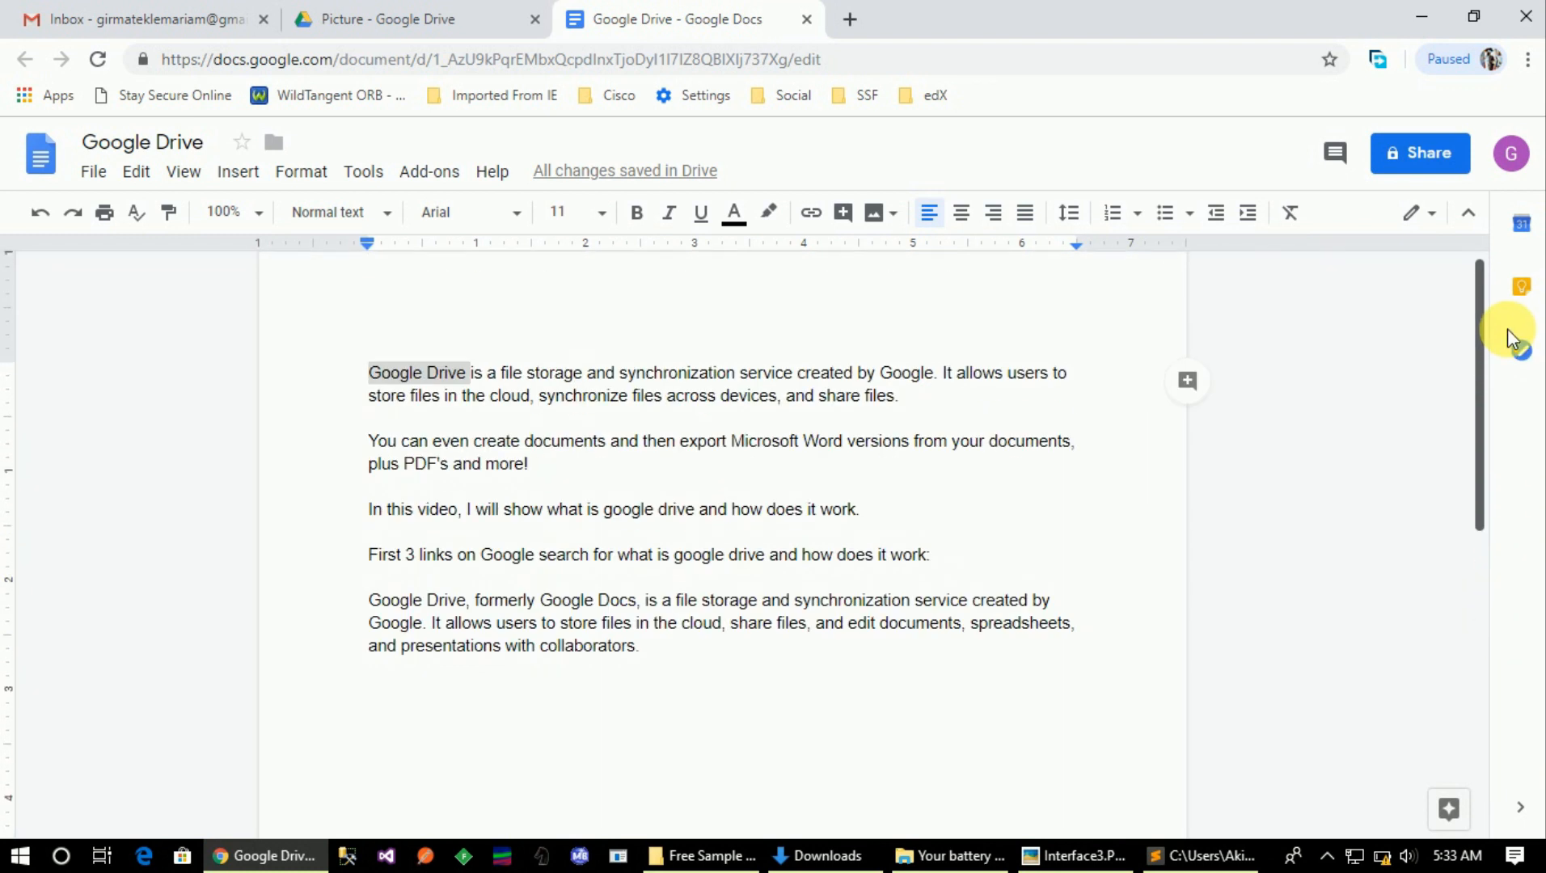
Step: Share the document with one person from the suggested e-mail addresses, including the note "doc", and send the invitation
{"action": "left_click", "coordinate": [100, 178]}
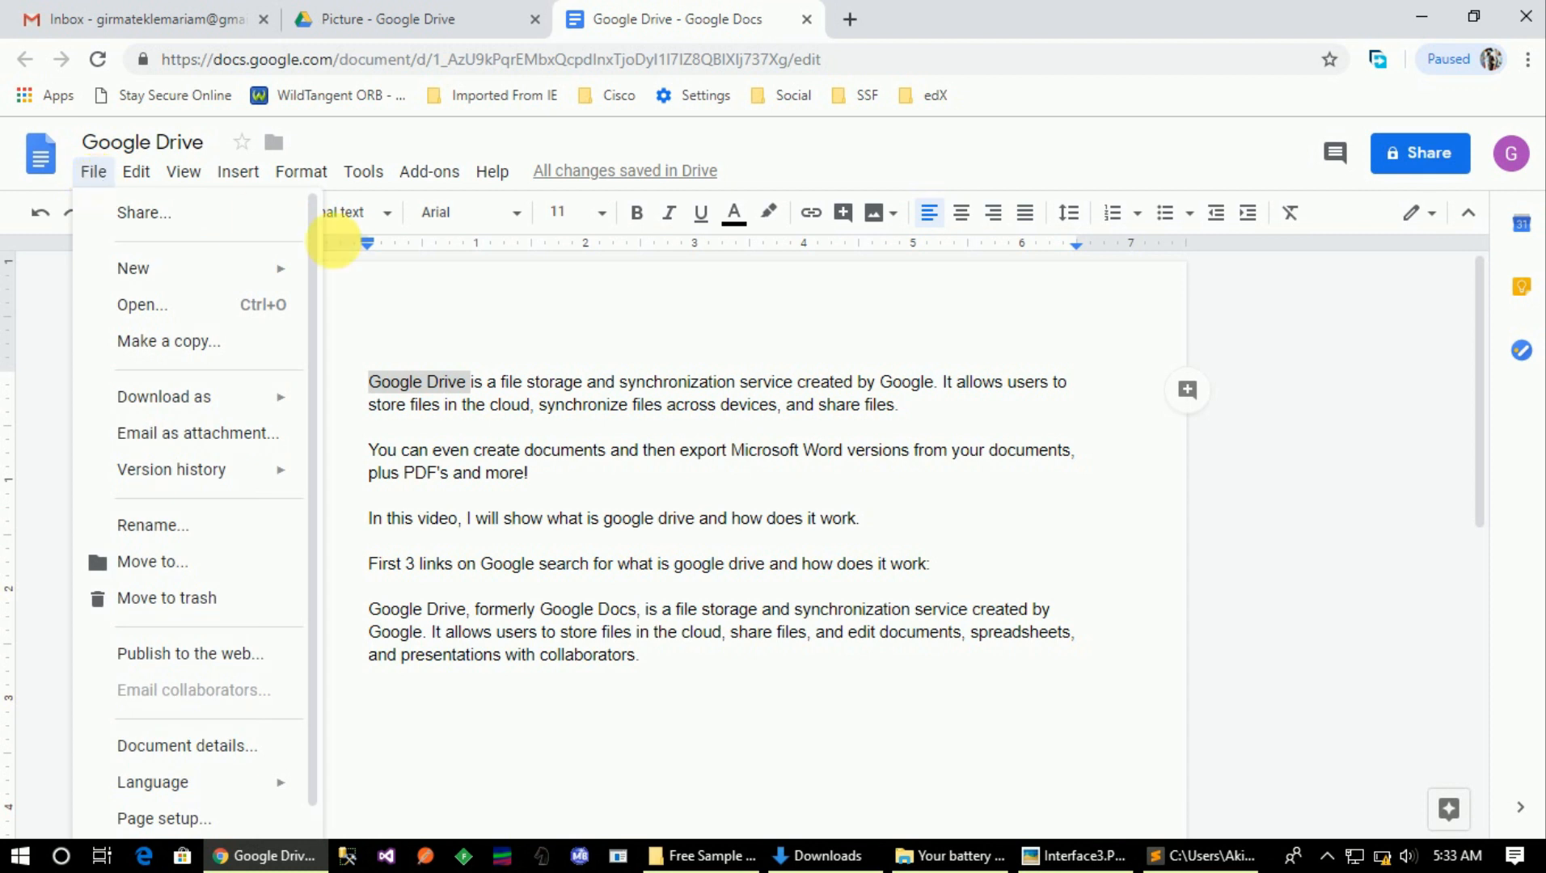
{"action": "left_click", "coordinate": [1428, 153]}
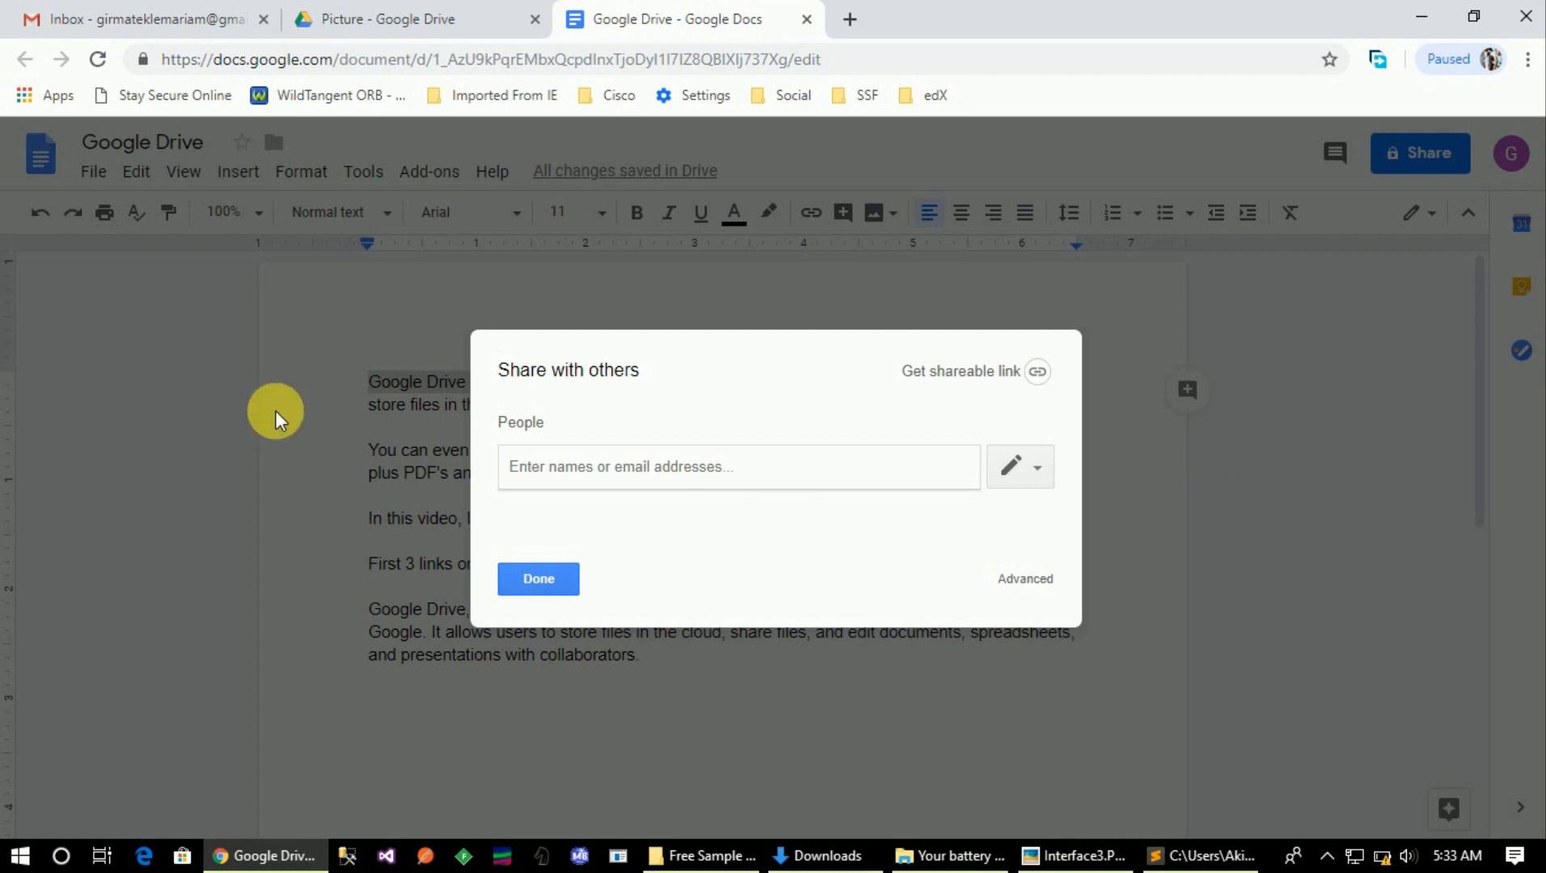
{"action": "type", "text": "12"}
{"action": "left_click", "coordinate": [553, 501]}
{"action": "left_click", "coordinate": [552, 529]}
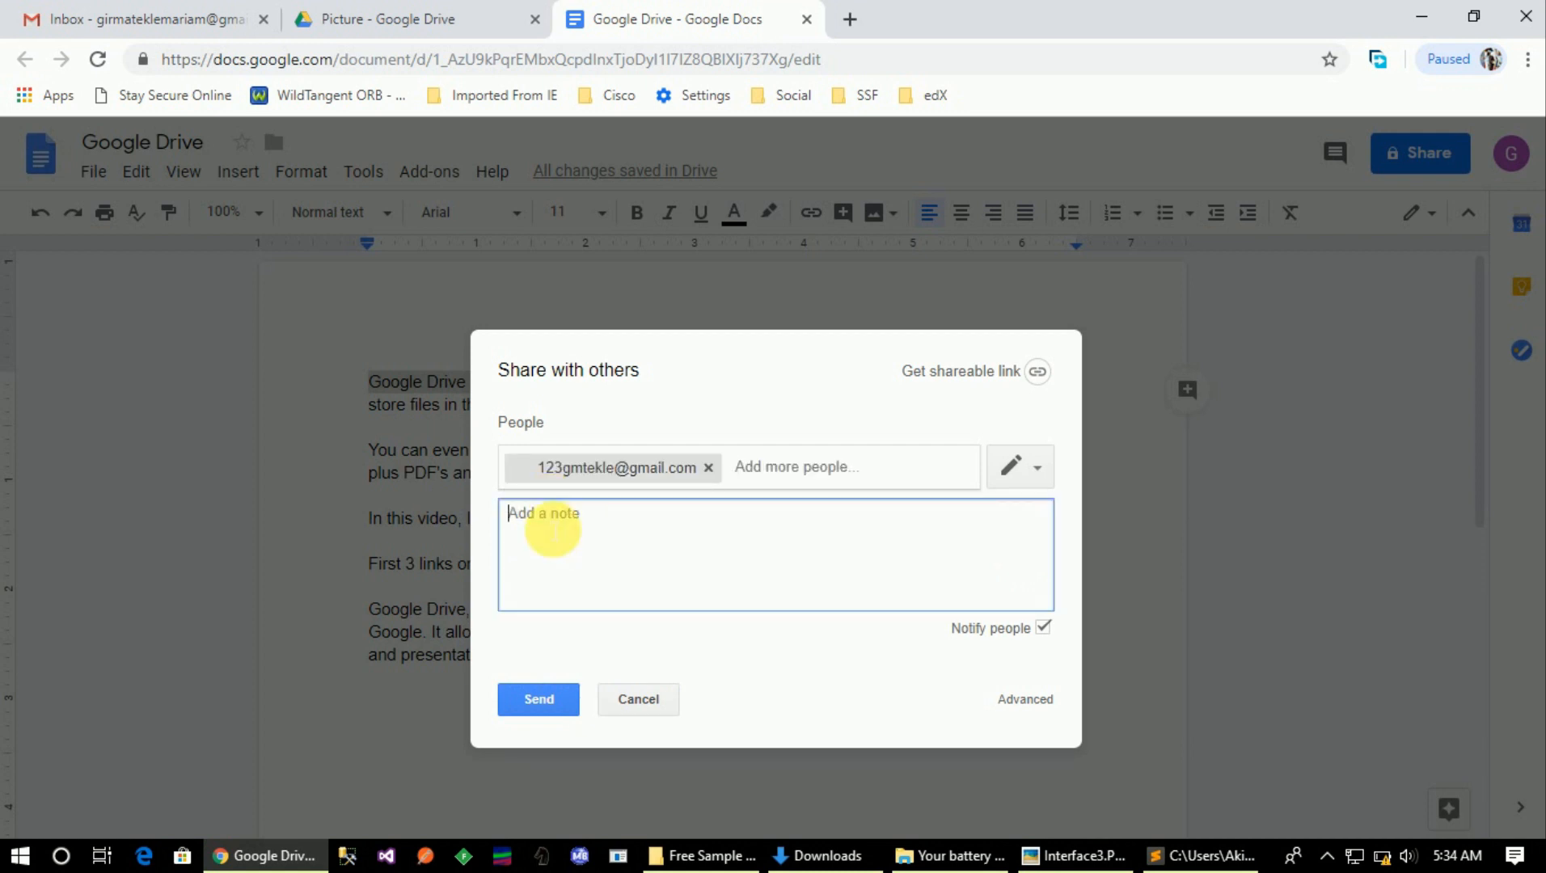
{"action": "type", "text": "doc"}
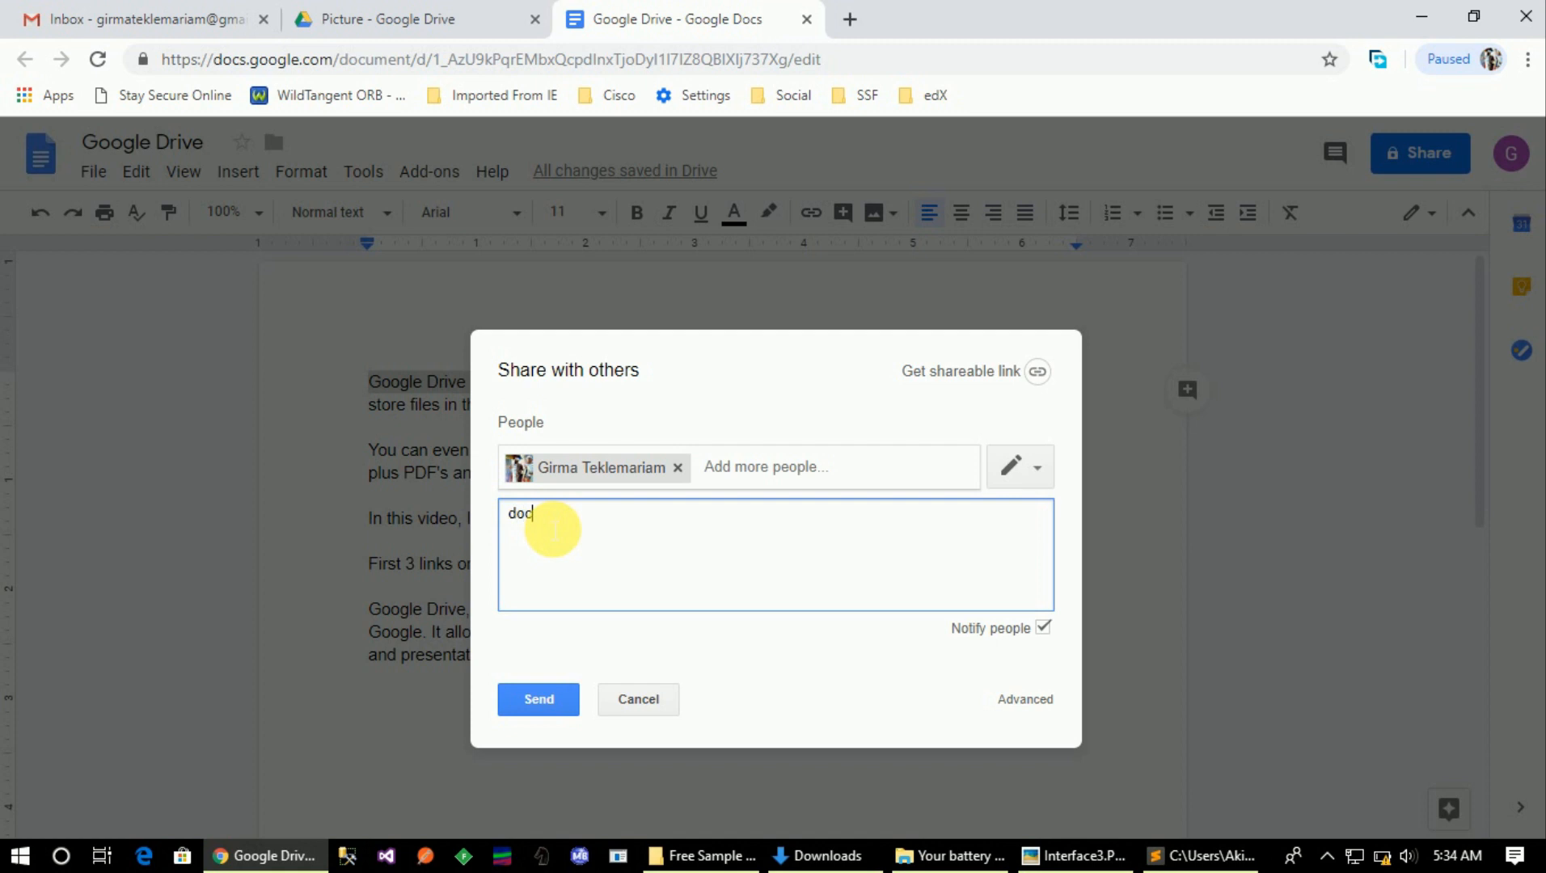
{"action": "left_click", "coordinate": [554, 709]}
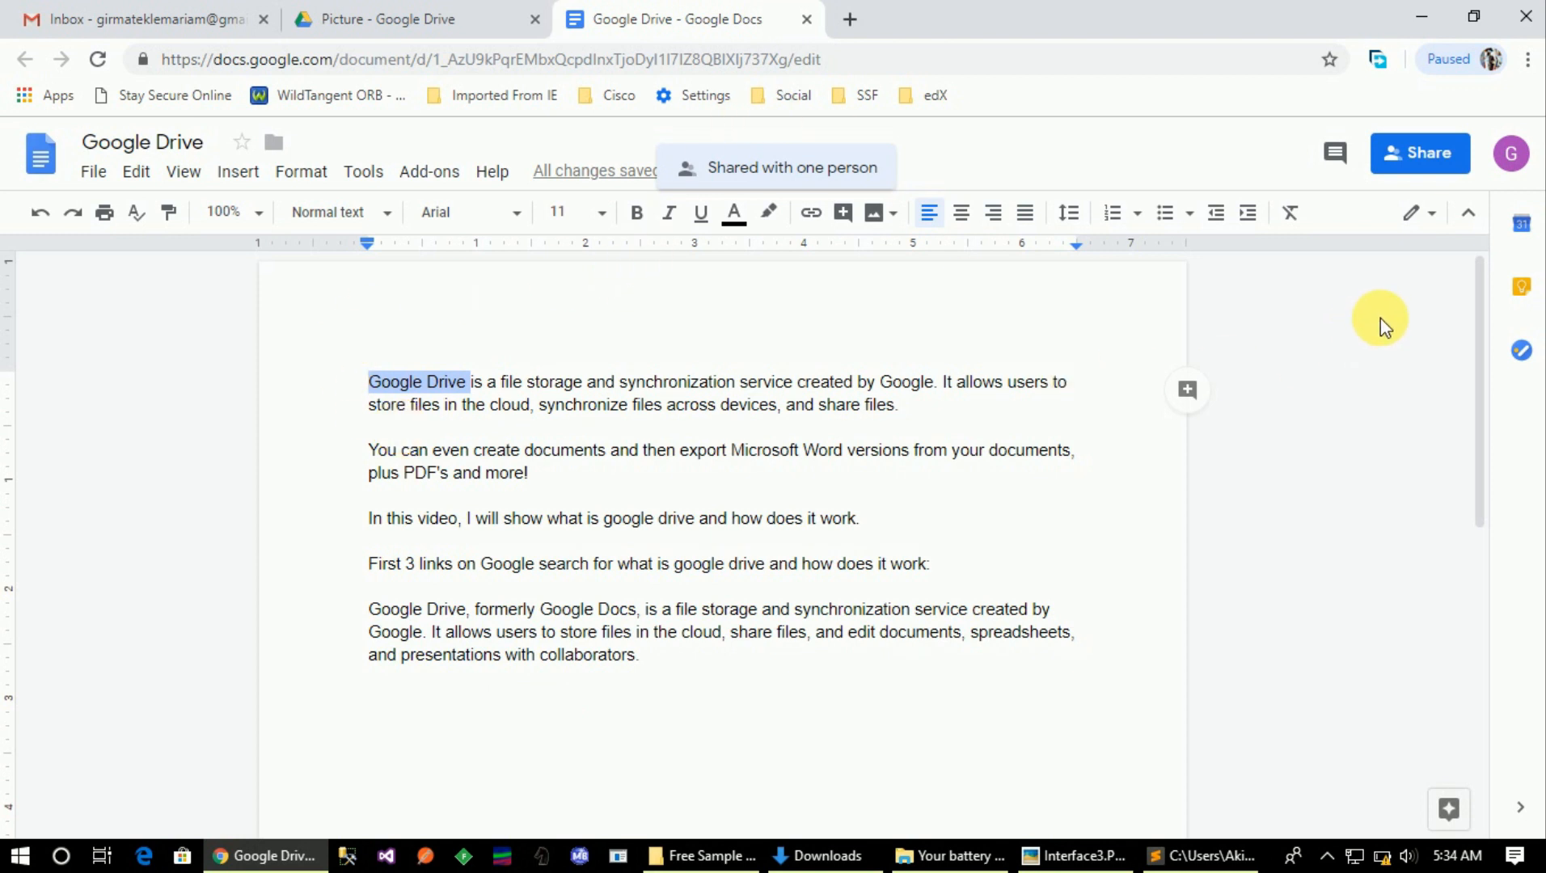
Step: Move the Google Drive document from the Picture folder to My Drive
{"action": "left_click", "coordinate": [273, 144]}
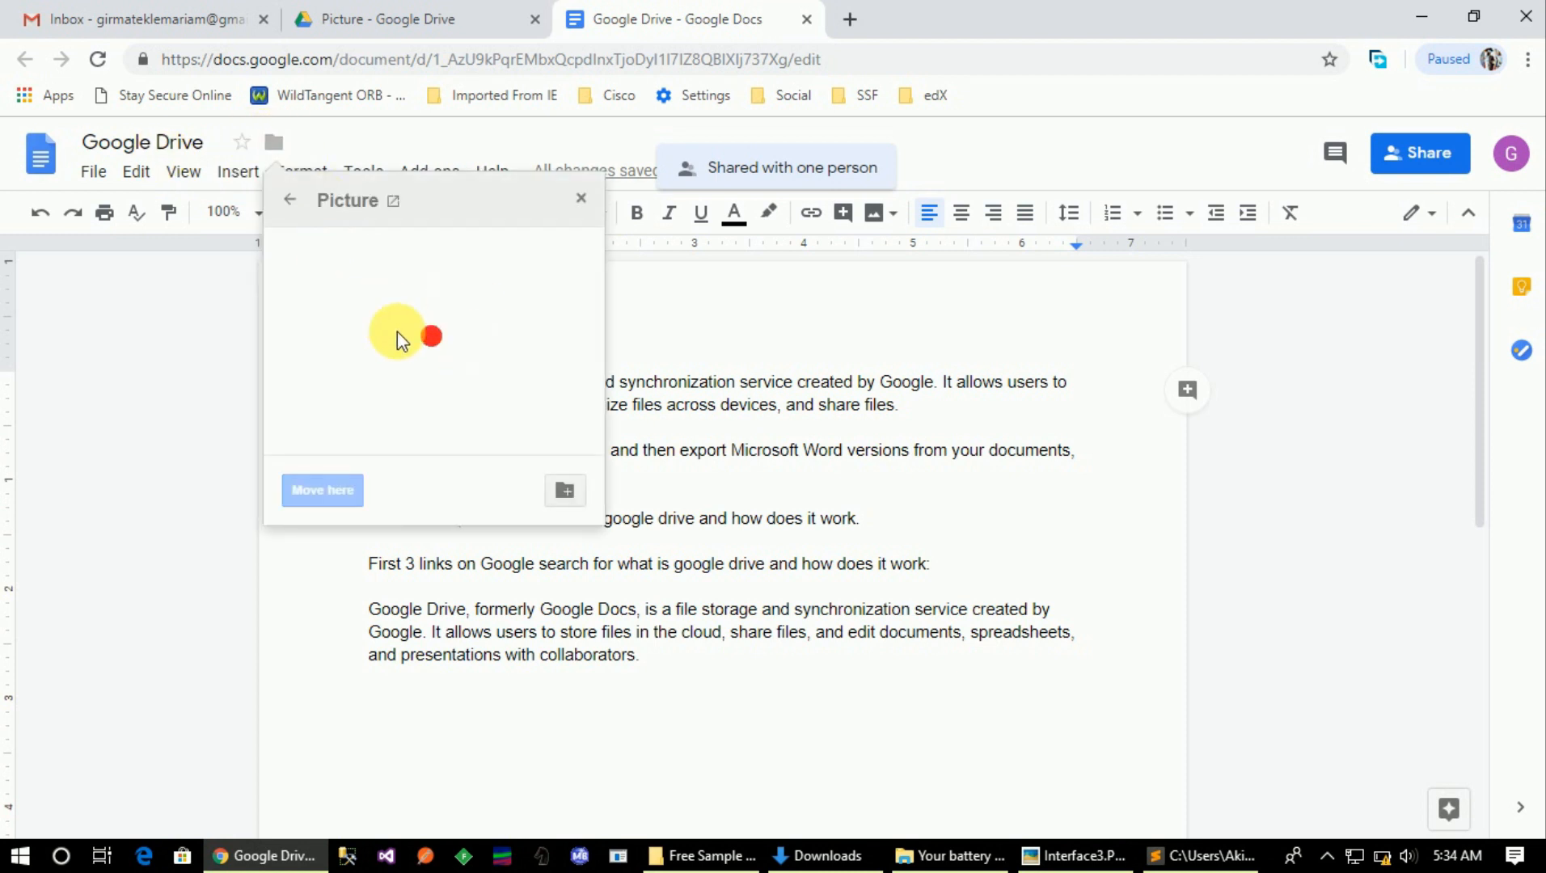
{"action": "left_click", "coordinate": [290, 201]}
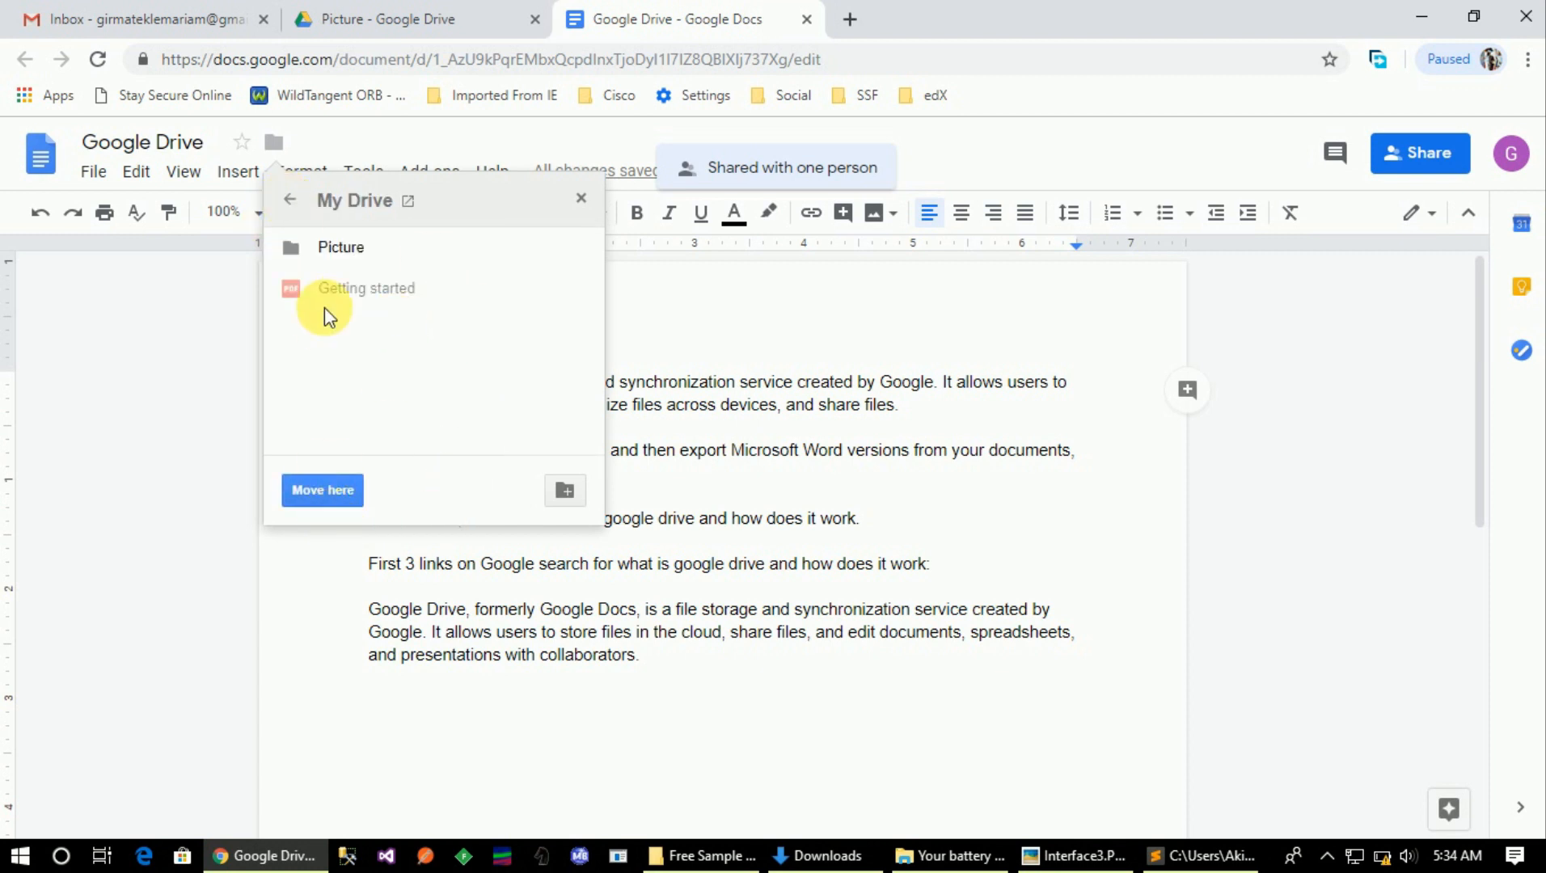
{"action": "left_click", "coordinate": [324, 493]}
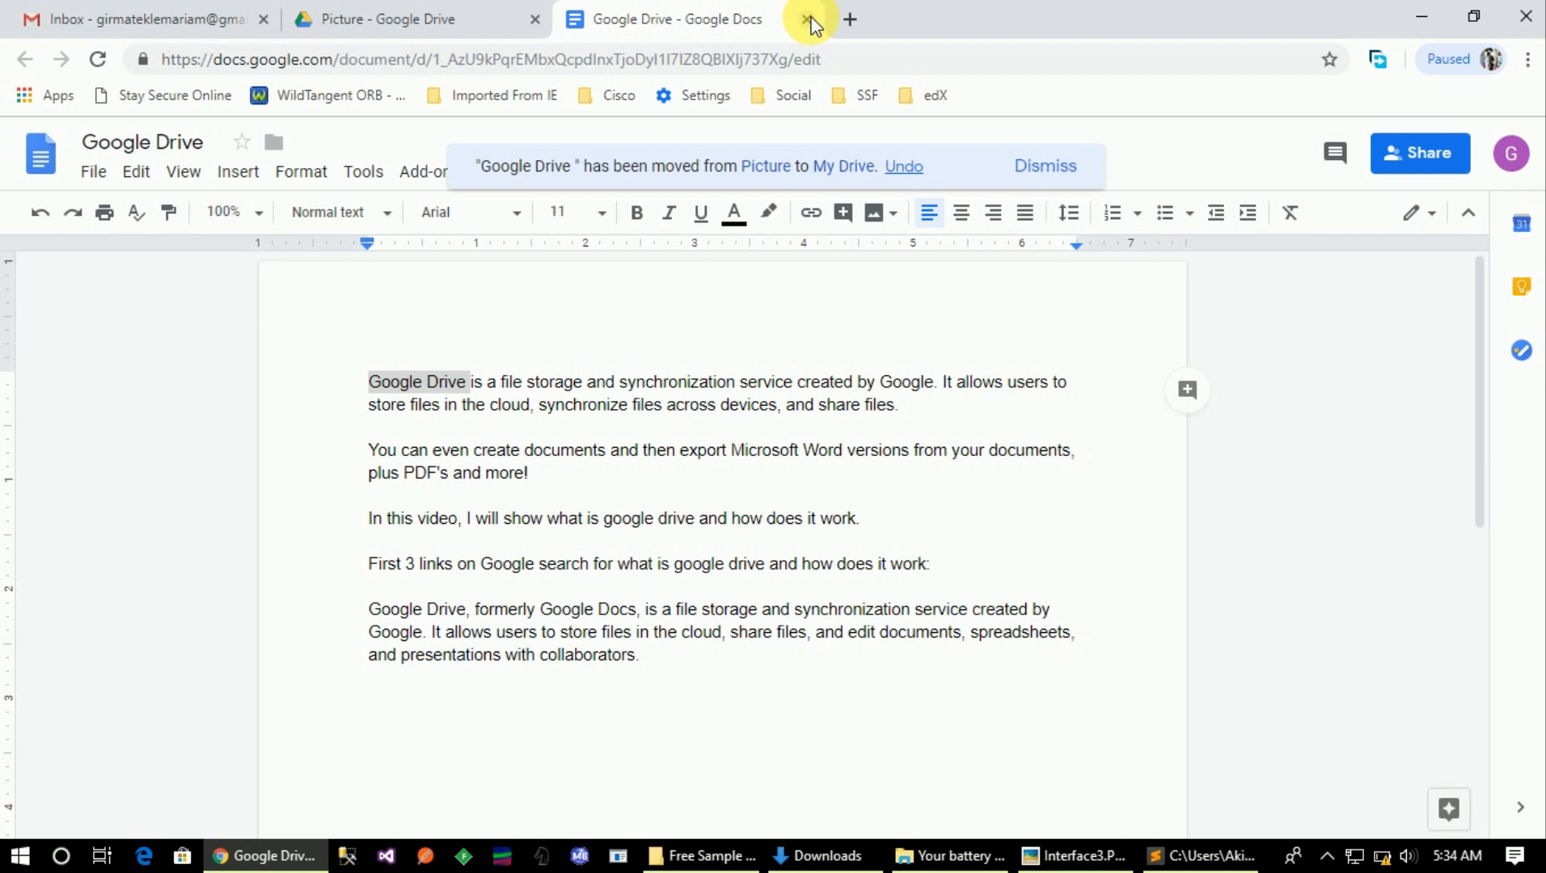
Step: Close the document and look through the folders and files in My Drive for the moved document
{"action": "left_click", "coordinate": [811, 21]}
{"action": "left_click", "coordinate": [120, 321]}
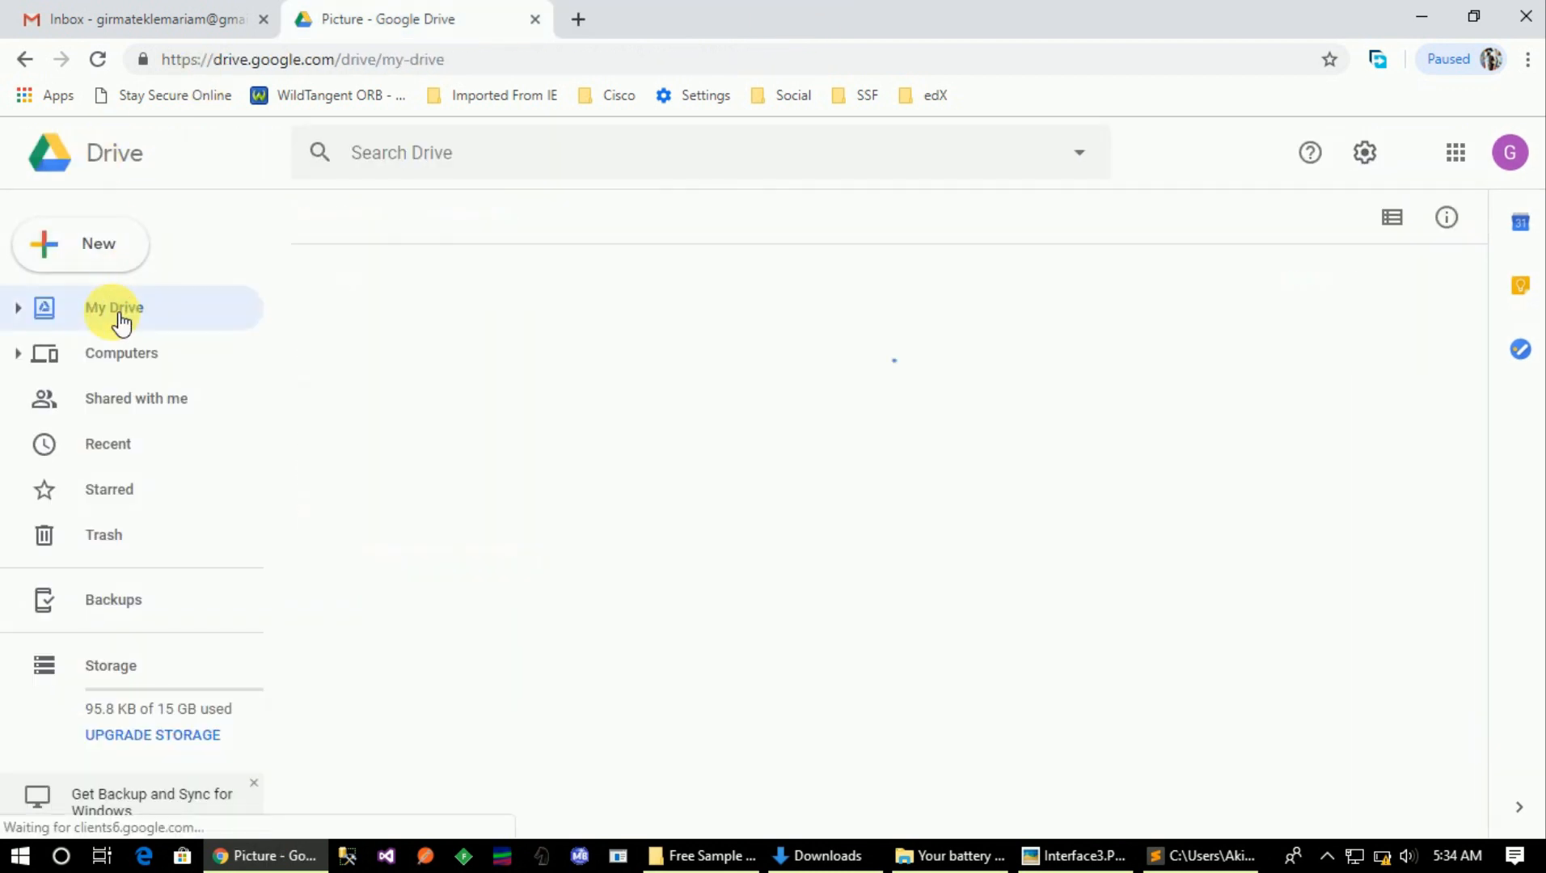
{"action": "scroll", "coordinate": [768, 511], "scroll_direction": "down", "scroll_amount": 2}
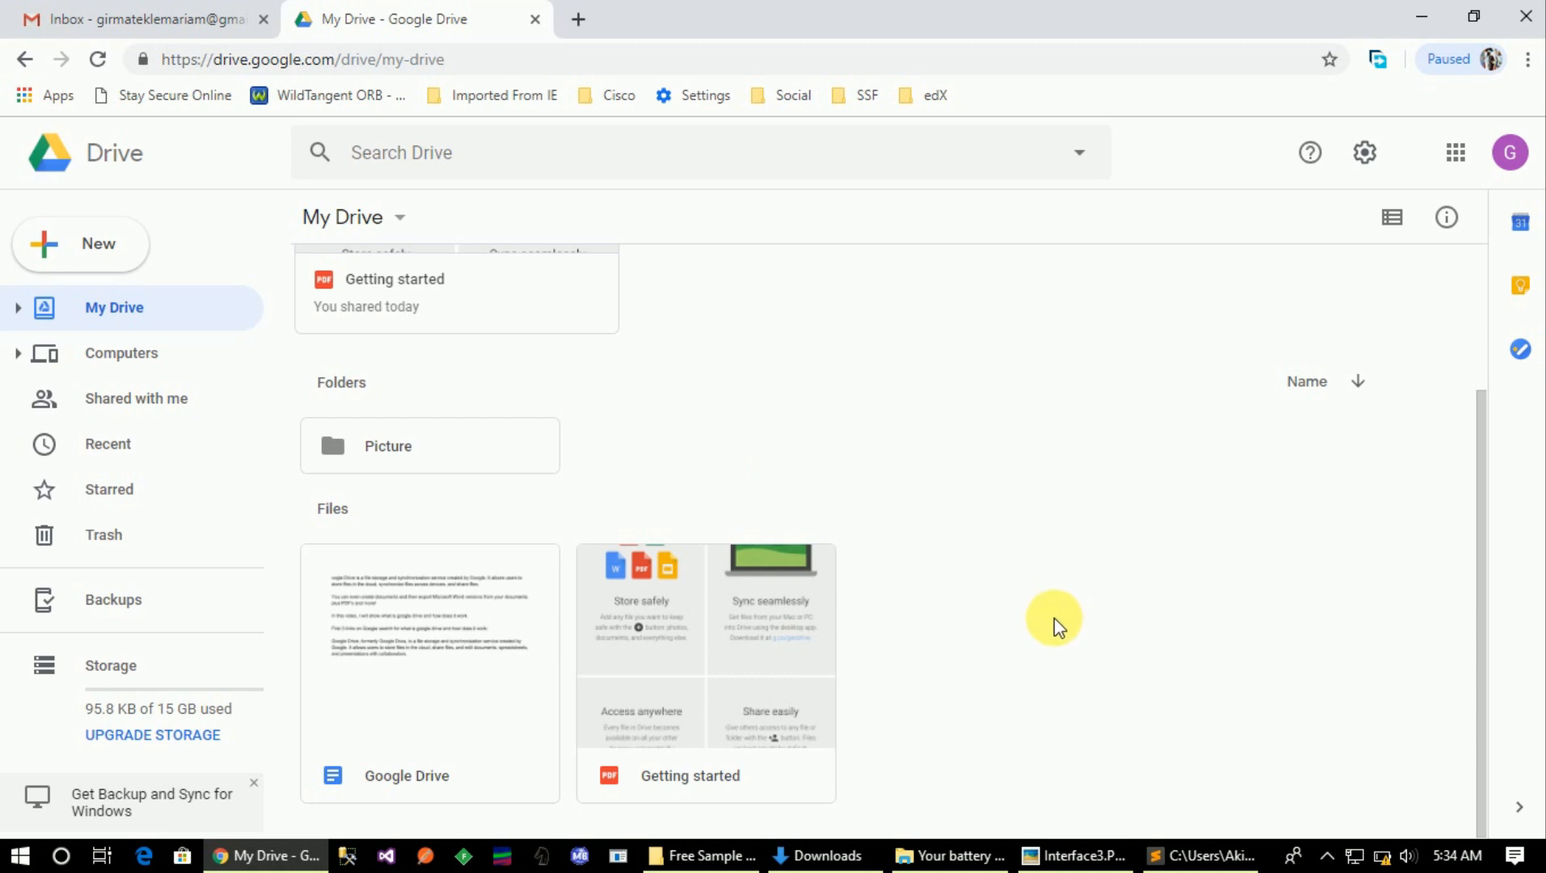
{"action": "scroll", "coordinate": [1055, 626], "scroll_direction": "up", "scroll_amount": 3}
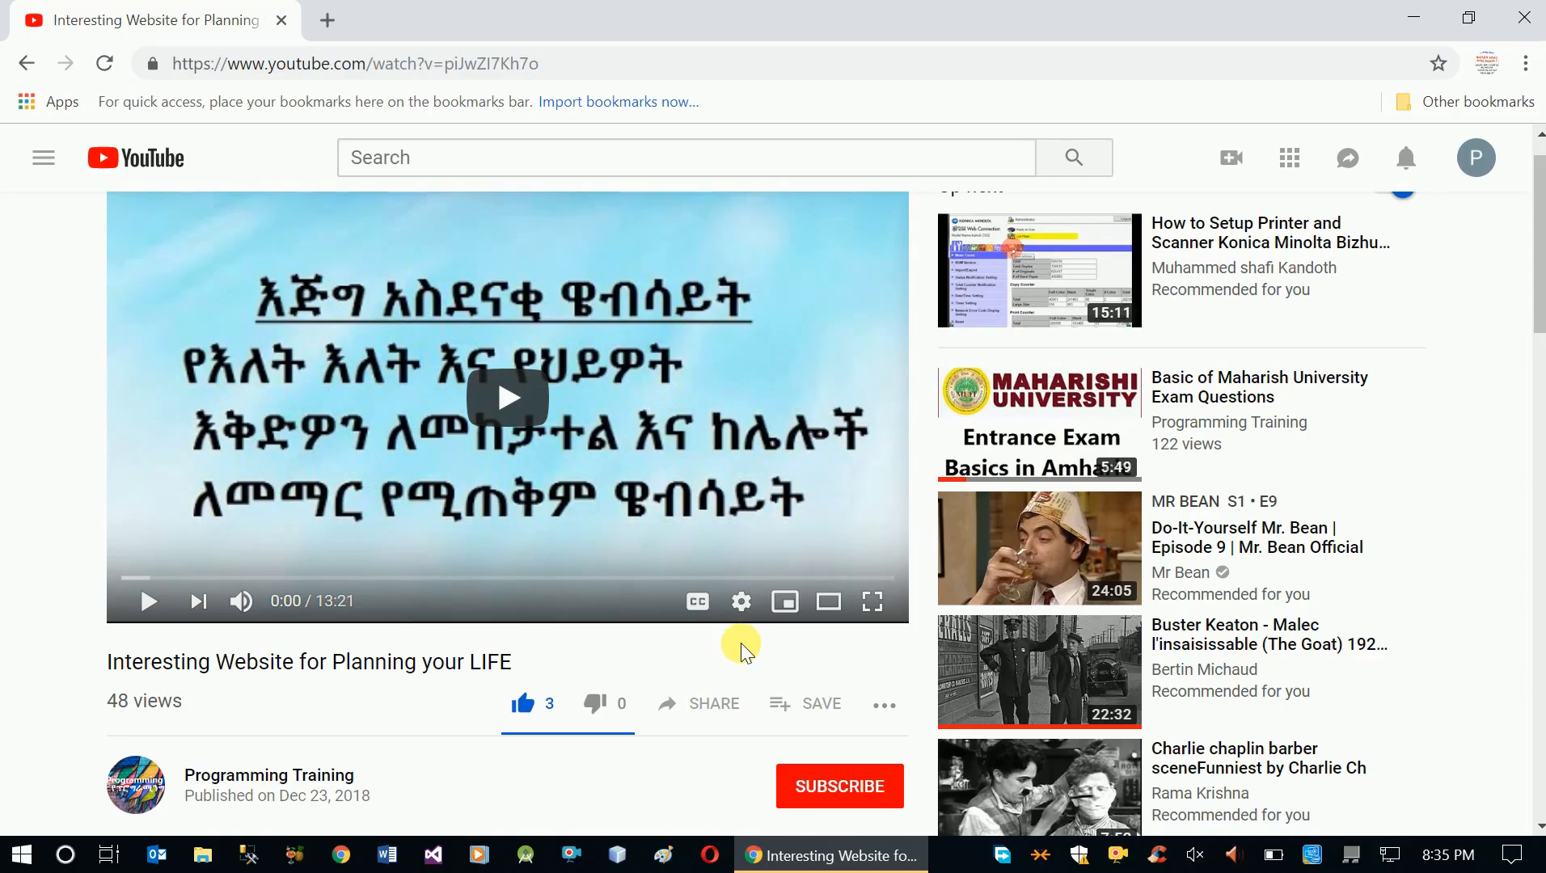
Step: Subscribe to the Programming Training channel from its video page on YouTube
{"action": "left_click", "coordinate": [845, 786]}
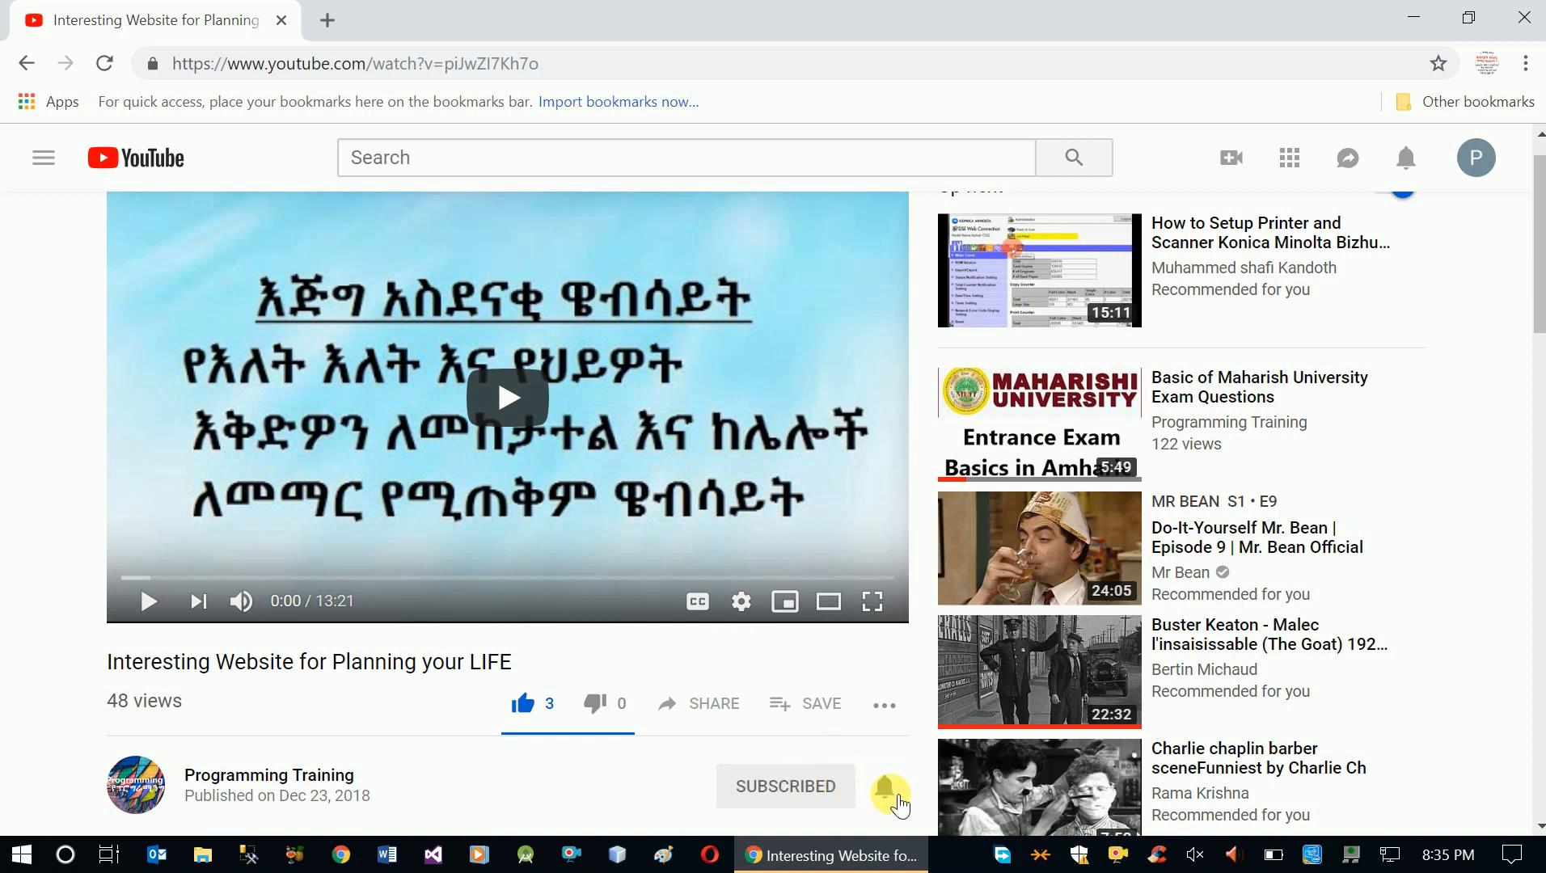